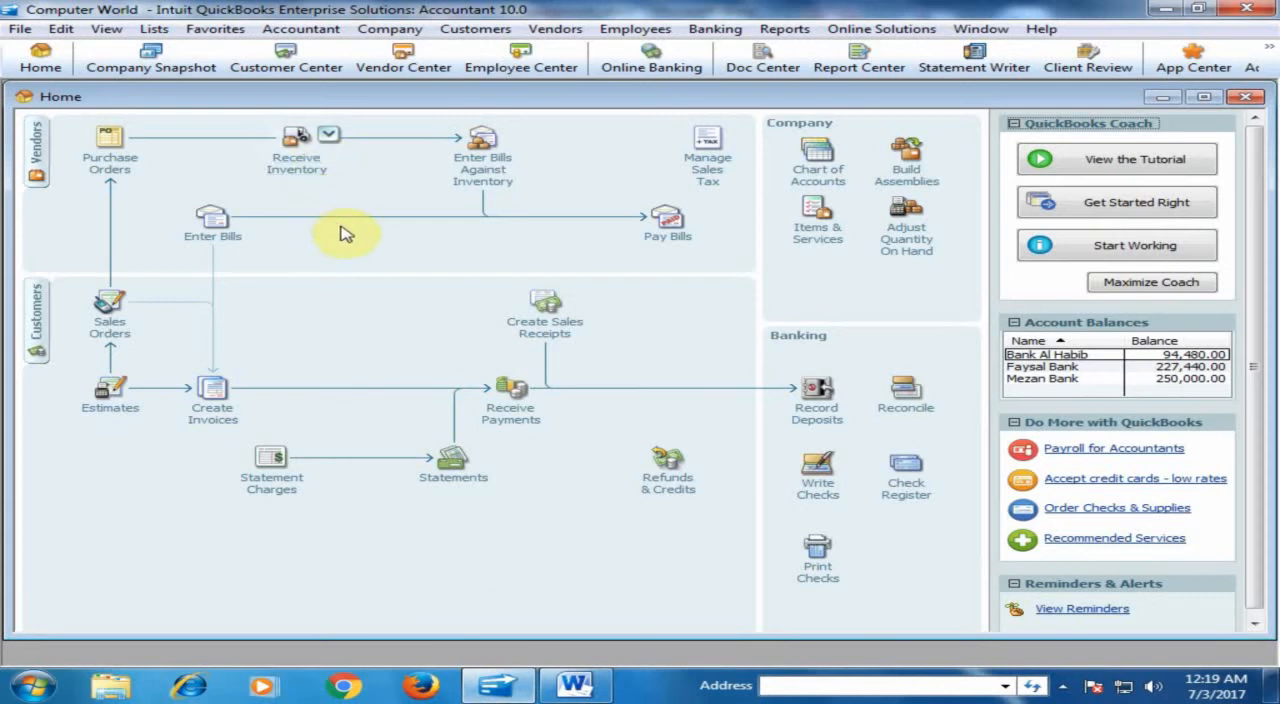
- Add a new vendor named A-One in the Vendor Center and return to the home page
{"action": "left_click", "coordinate": [38, 145]}
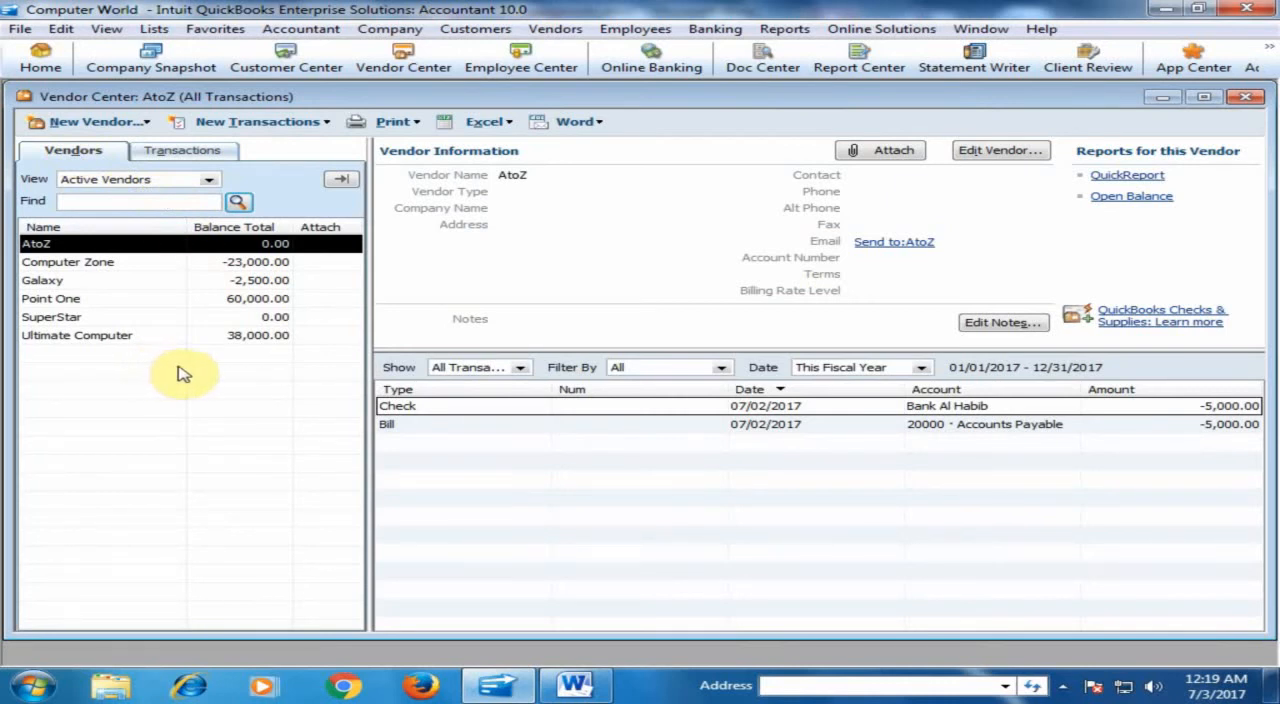
{"action": "left_click", "coordinate": [106, 124]}
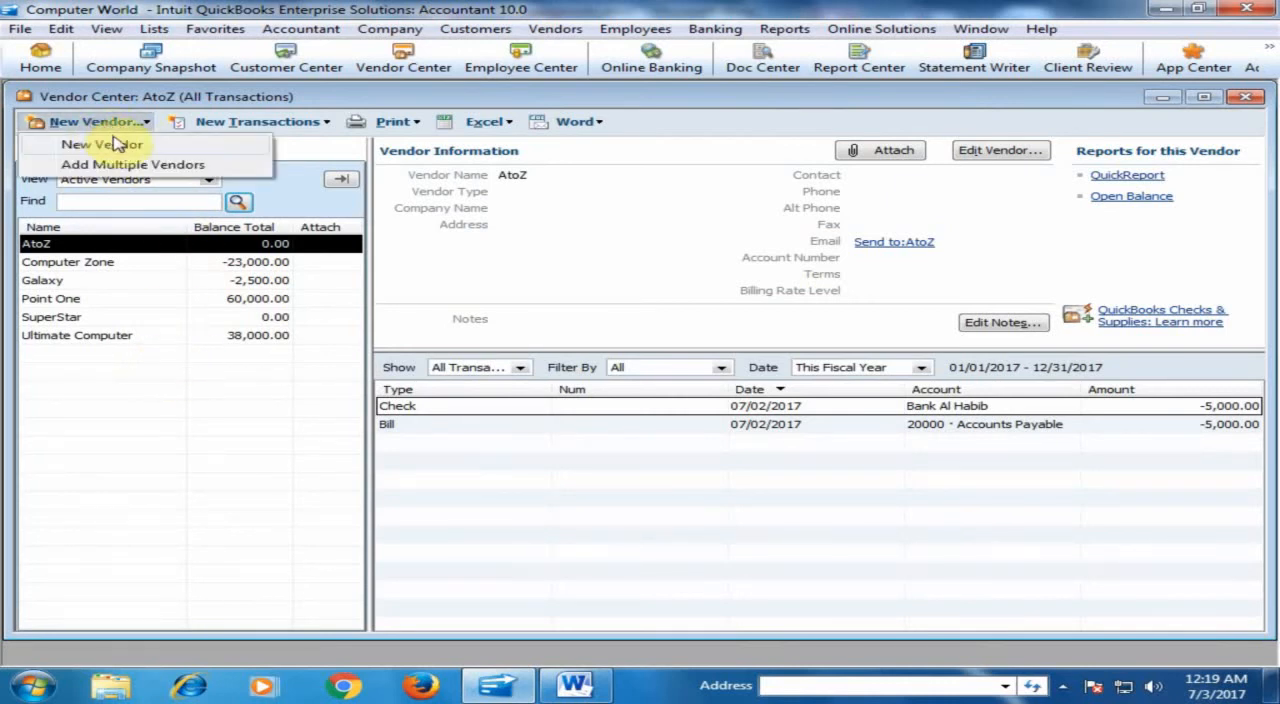
{"action": "left_click", "coordinate": [117, 144]}
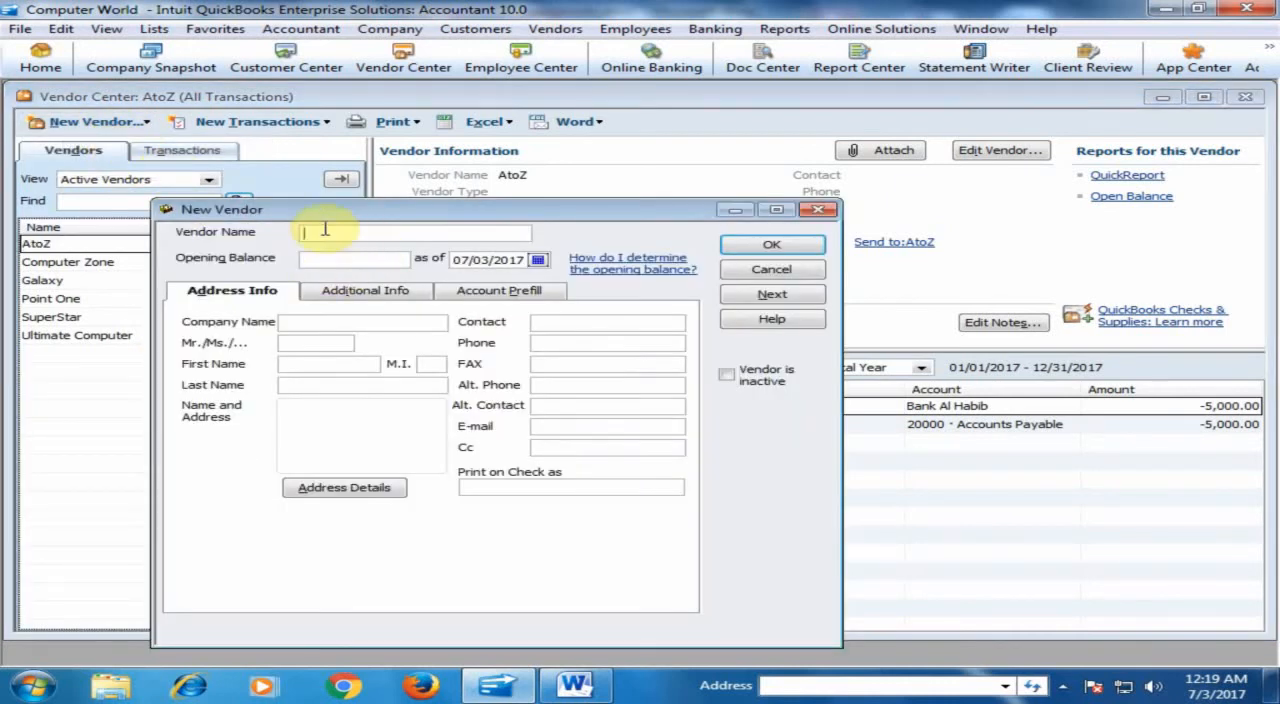
{"action": "type", "text": "A-One"}
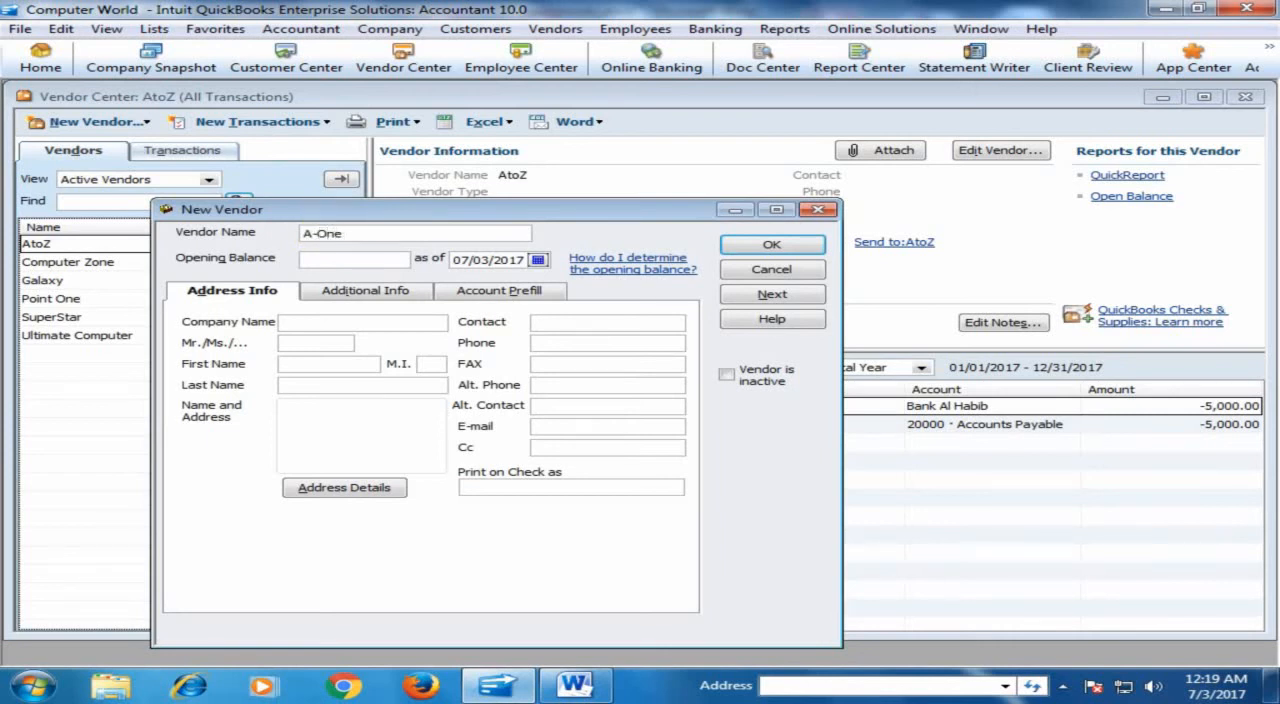
{"action": "left_click", "coordinate": [765, 244]}
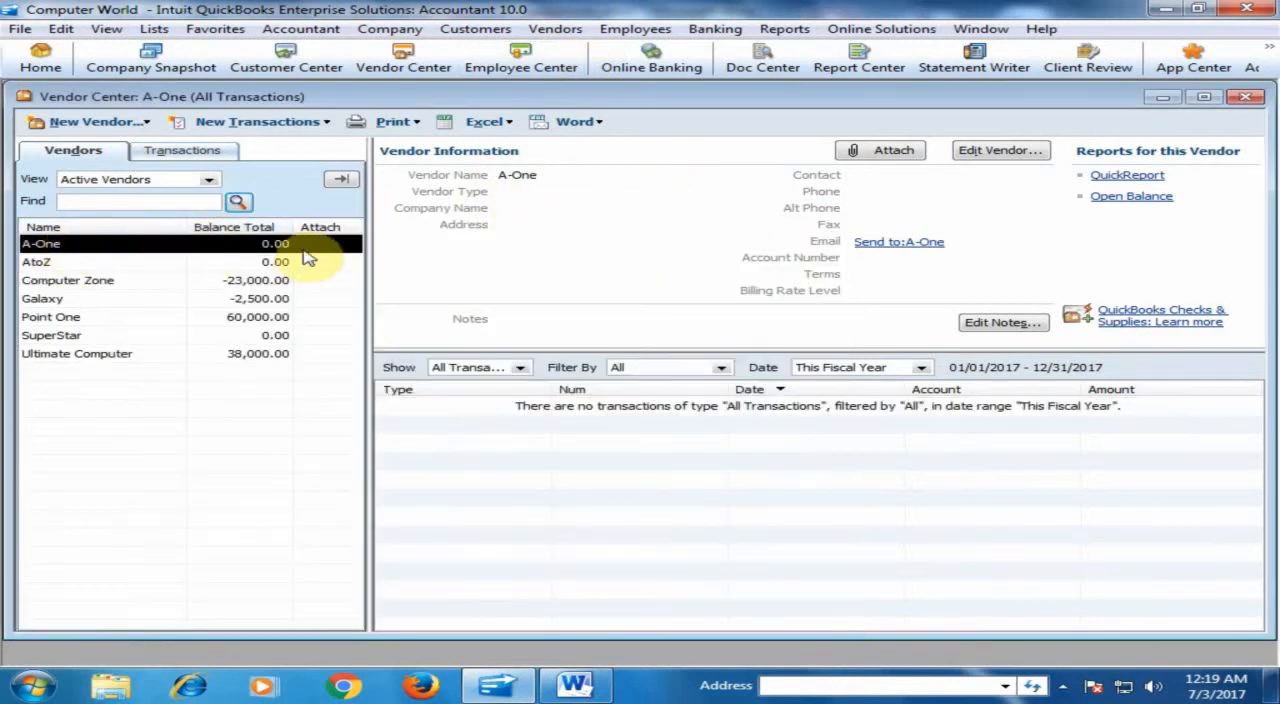
{"action": "left_click", "coordinate": [42, 62]}
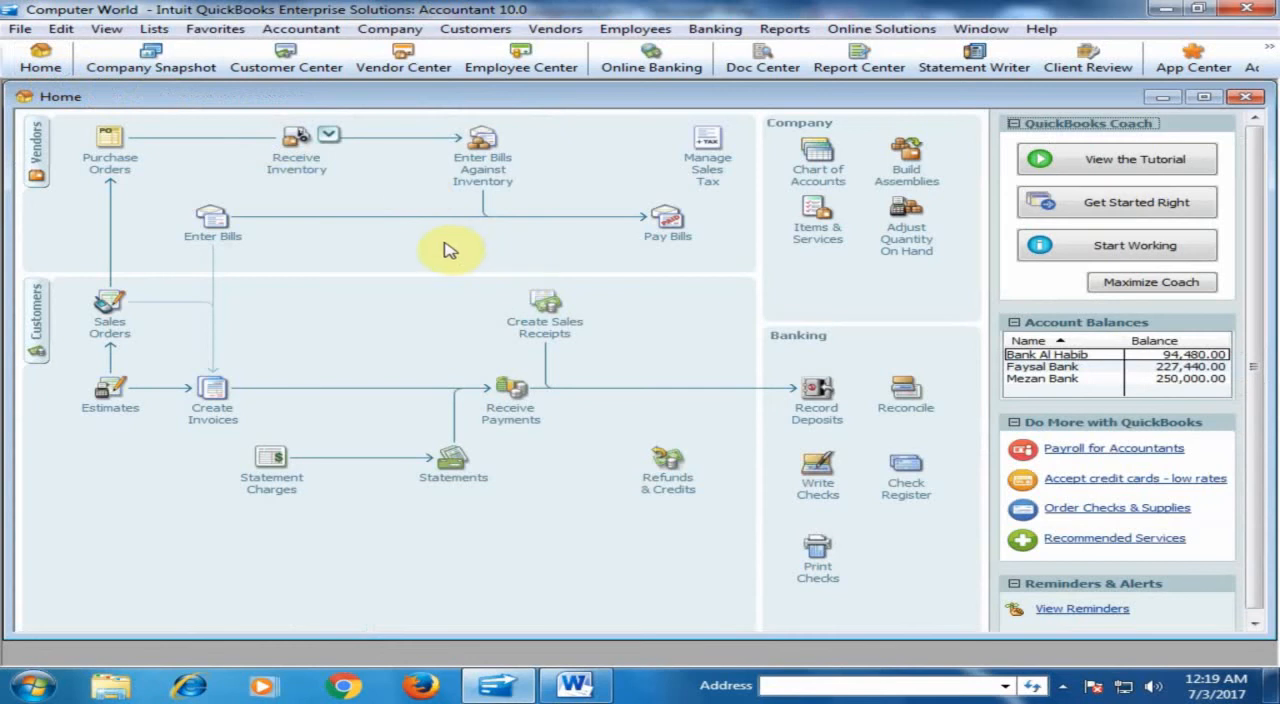
- Review the prepayment procedure in the Word document, and start a Bank Al Habib check payable to vendor A-One in QuickBooks
{"action": "left_click", "coordinate": [575, 685]}
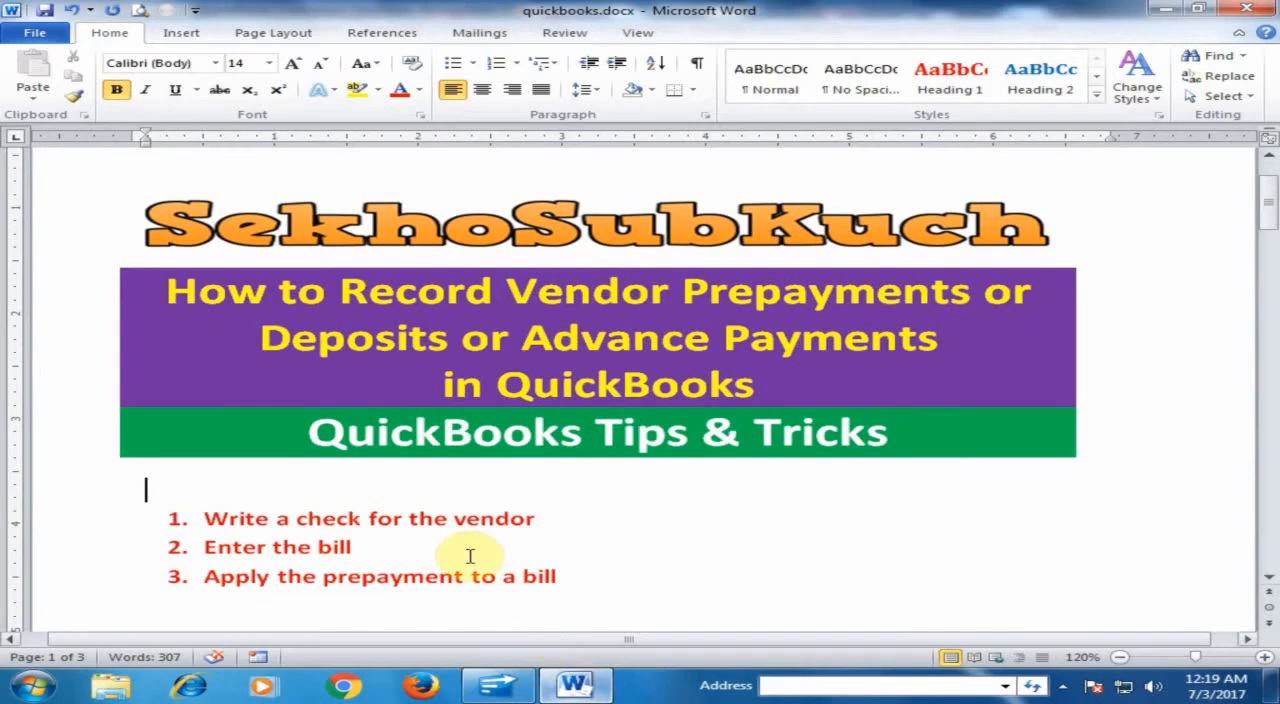
{"action": "left_click", "coordinate": [575, 685]}
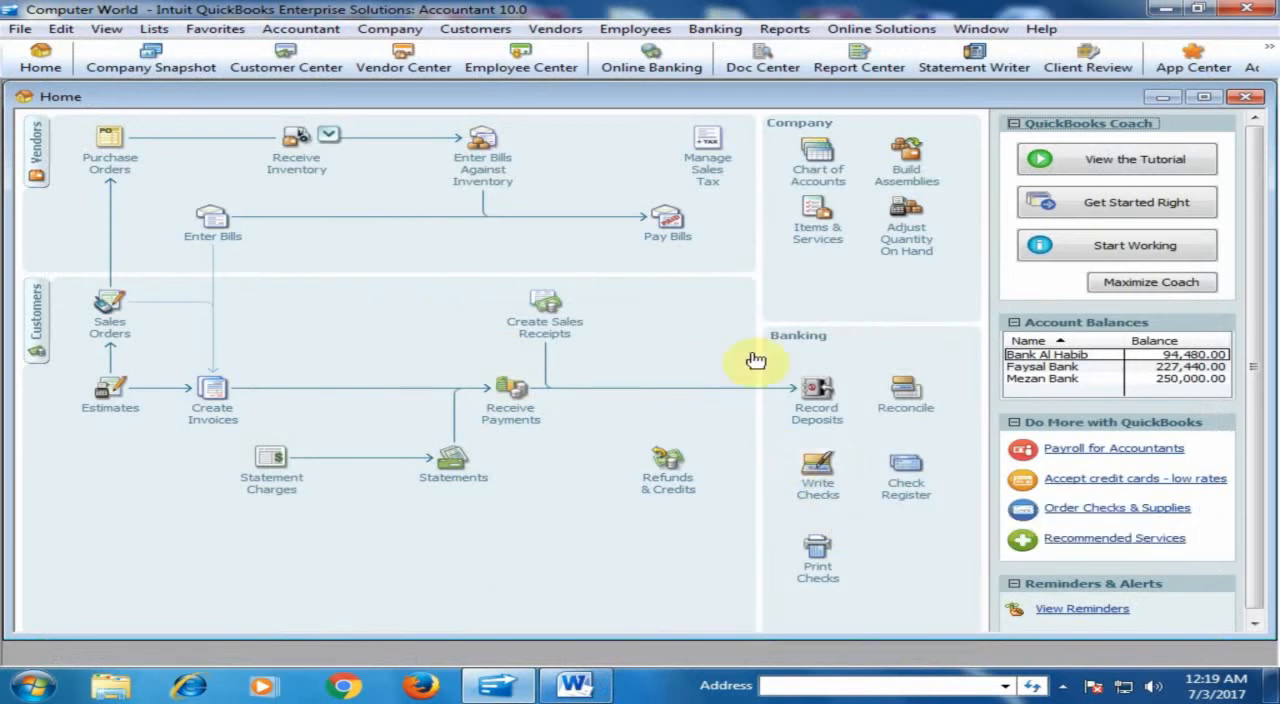
{"action": "left_click", "coordinate": [726, 29]}
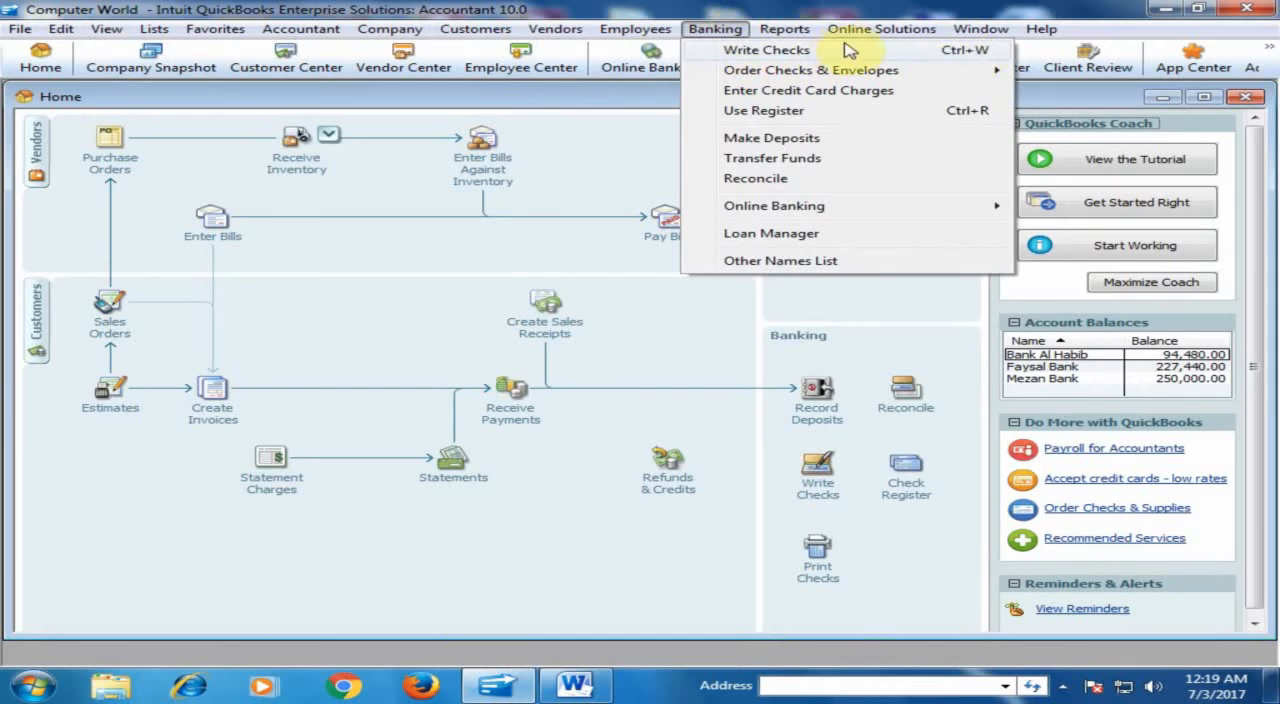
{"action": "left_click", "coordinate": [812, 470]}
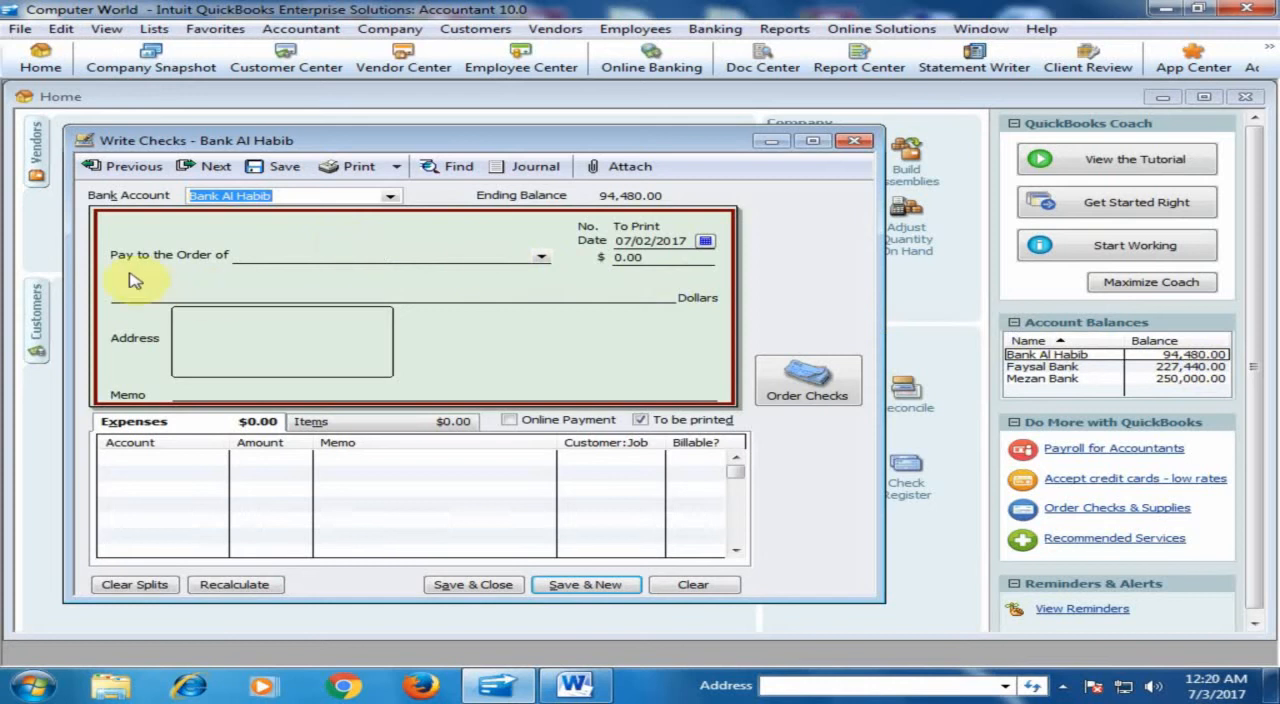
{"action": "left_click", "coordinate": [541, 258]}
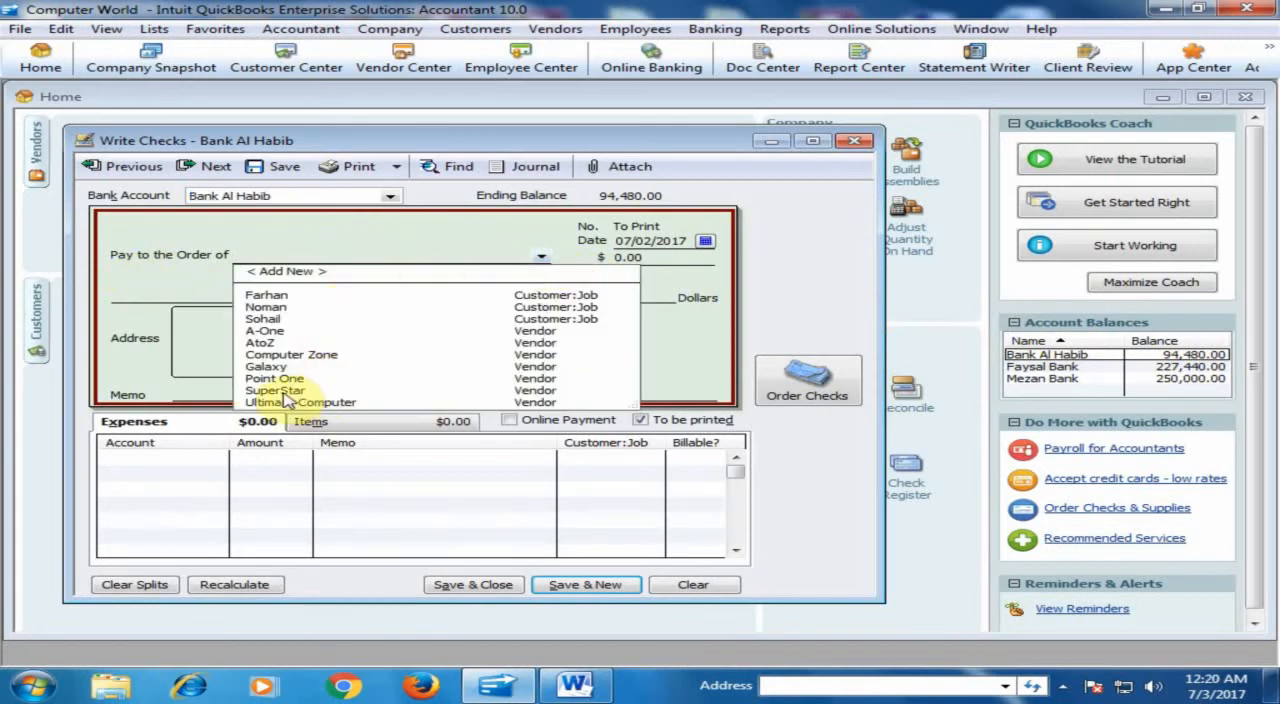
{"action": "left_click", "coordinate": [268, 343]}
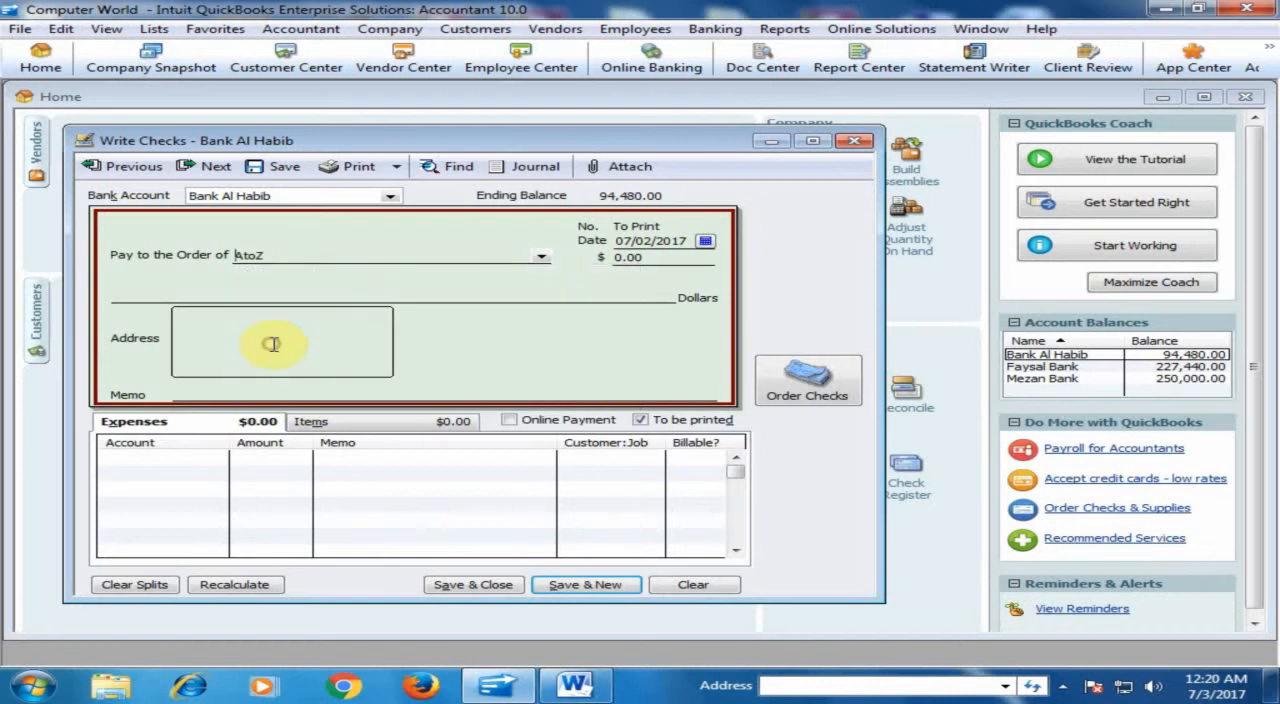
{"action": "left_click", "coordinate": [541, 258]}
{"action": "left_click", "coordinate": [266, 326]}
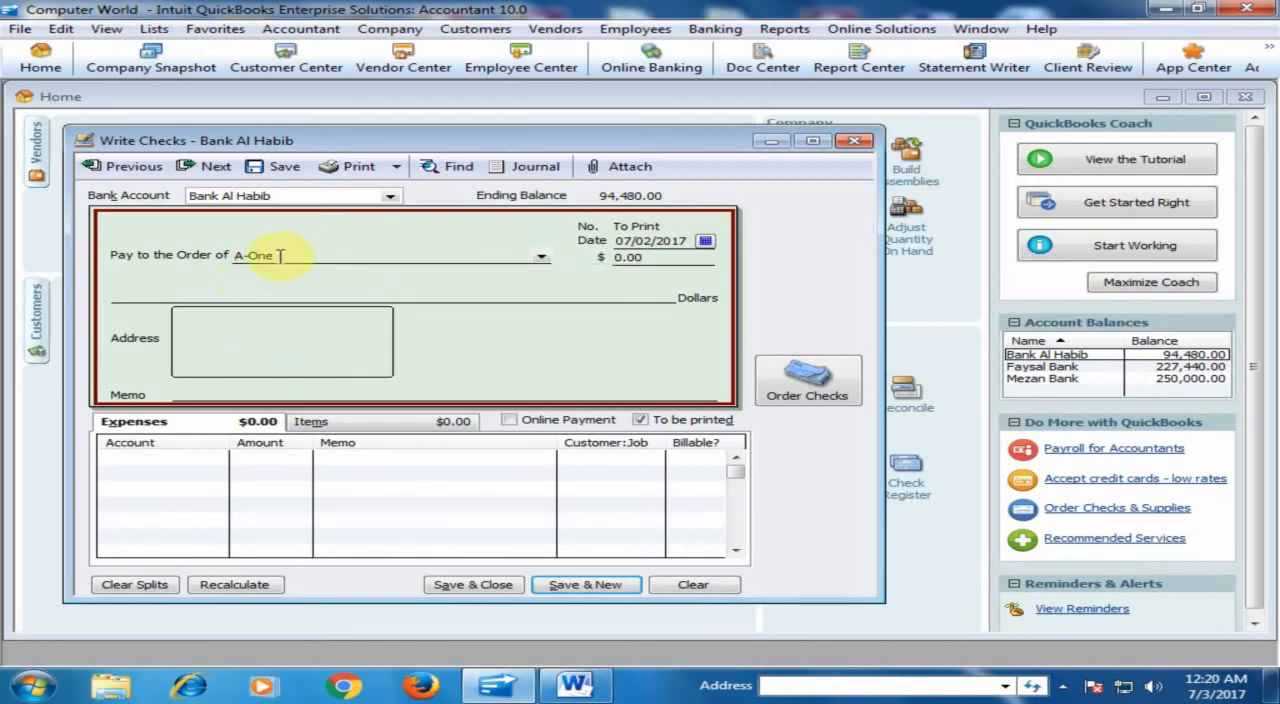
- Set the check amount to 5,000.00 and enter the memo "Advance Payment for Office Supplies"
{"action": "left_click", "coordinate": [620, 257]}
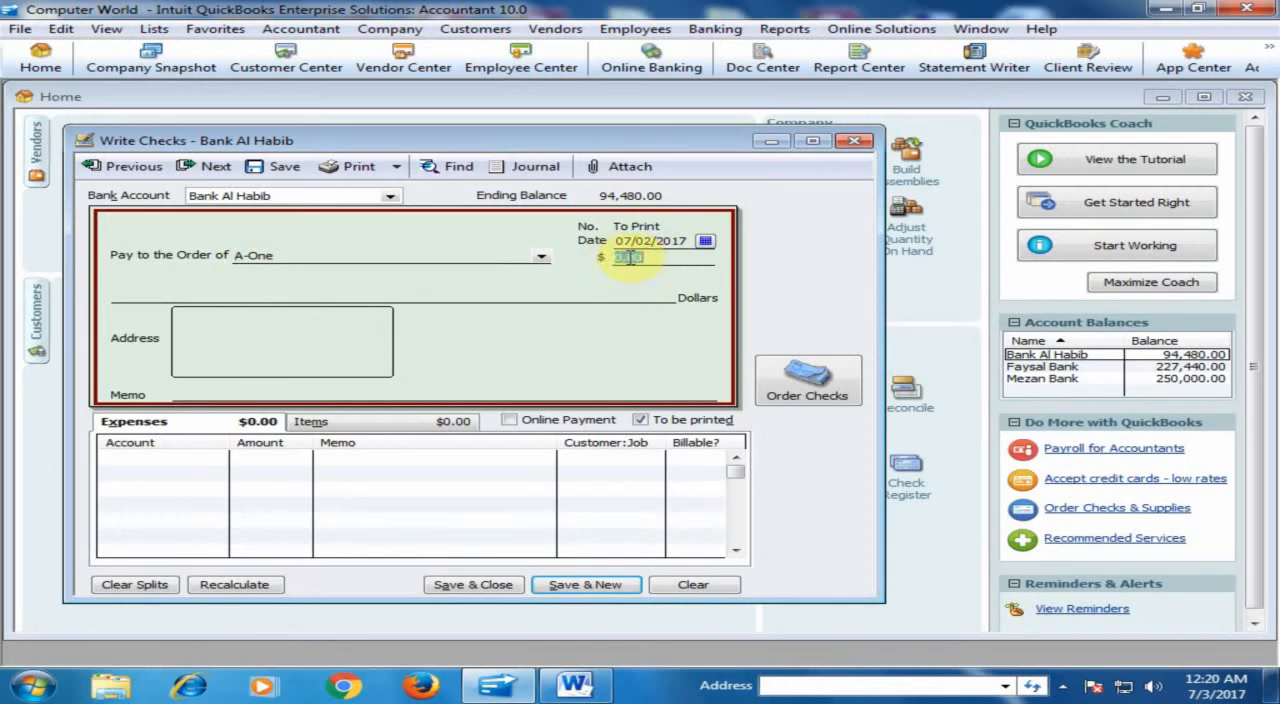
{"action": "type", "text": "5000"}
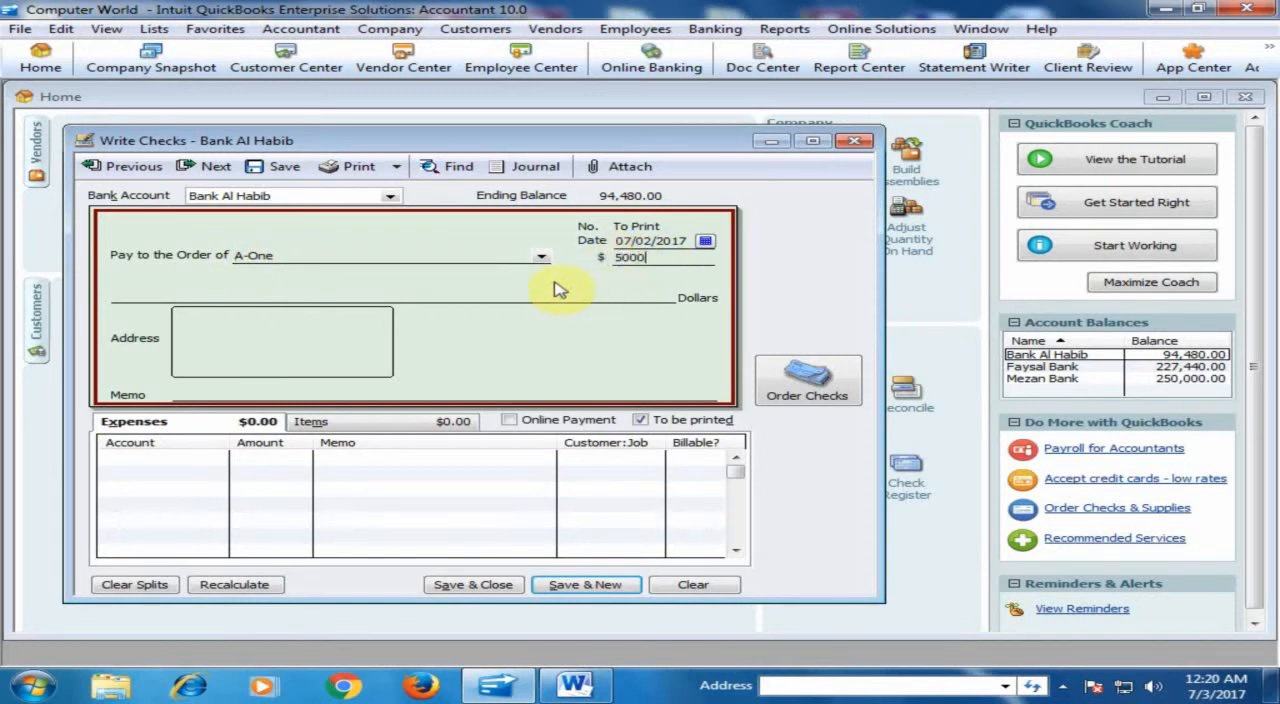
{"action": "left_click", "coordinate": [517, 345]}
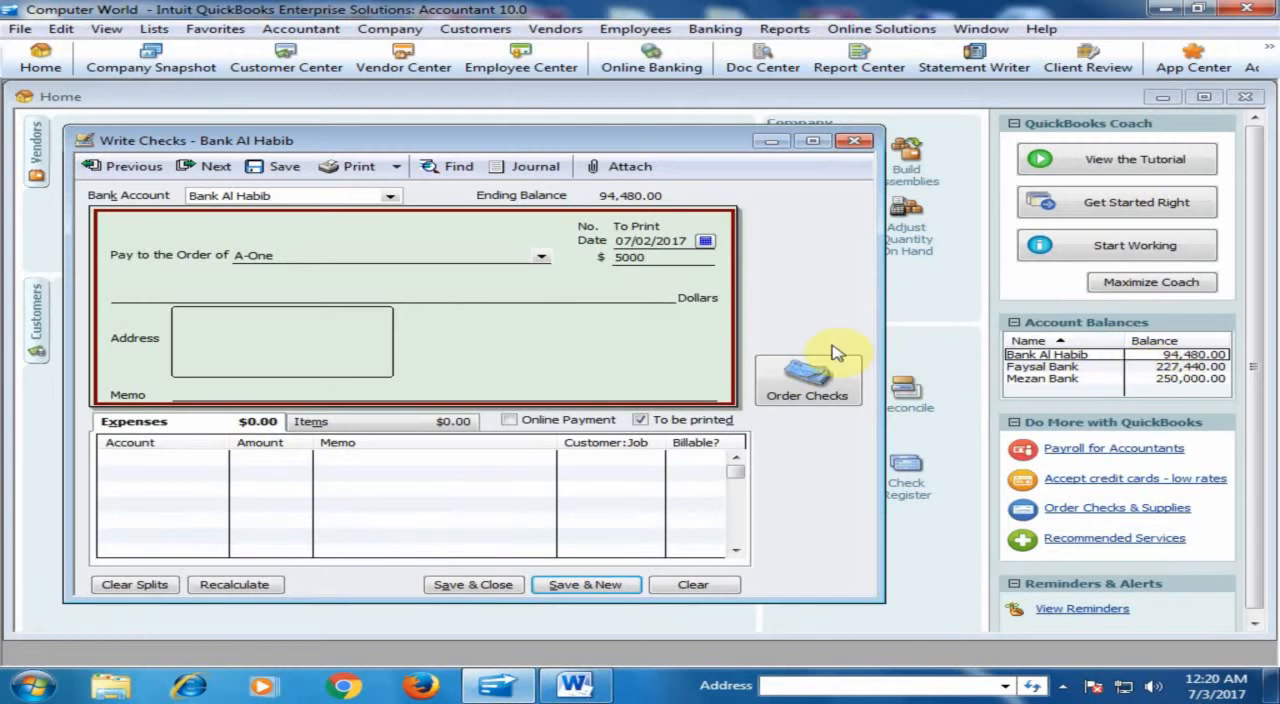
{"action": "left_click", "coordinate": [555, 342]}
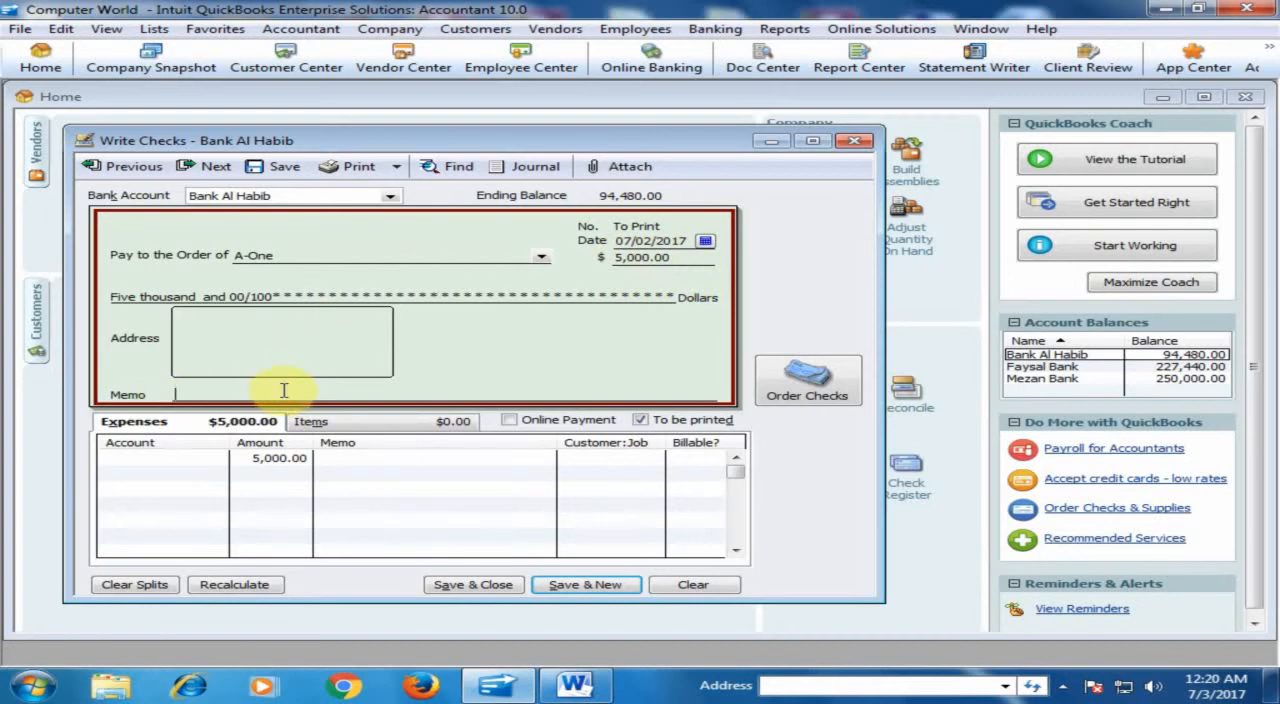
{"action": "left_click", "coordinate": [294, 390]}
{"action": "type", "text": "A"}
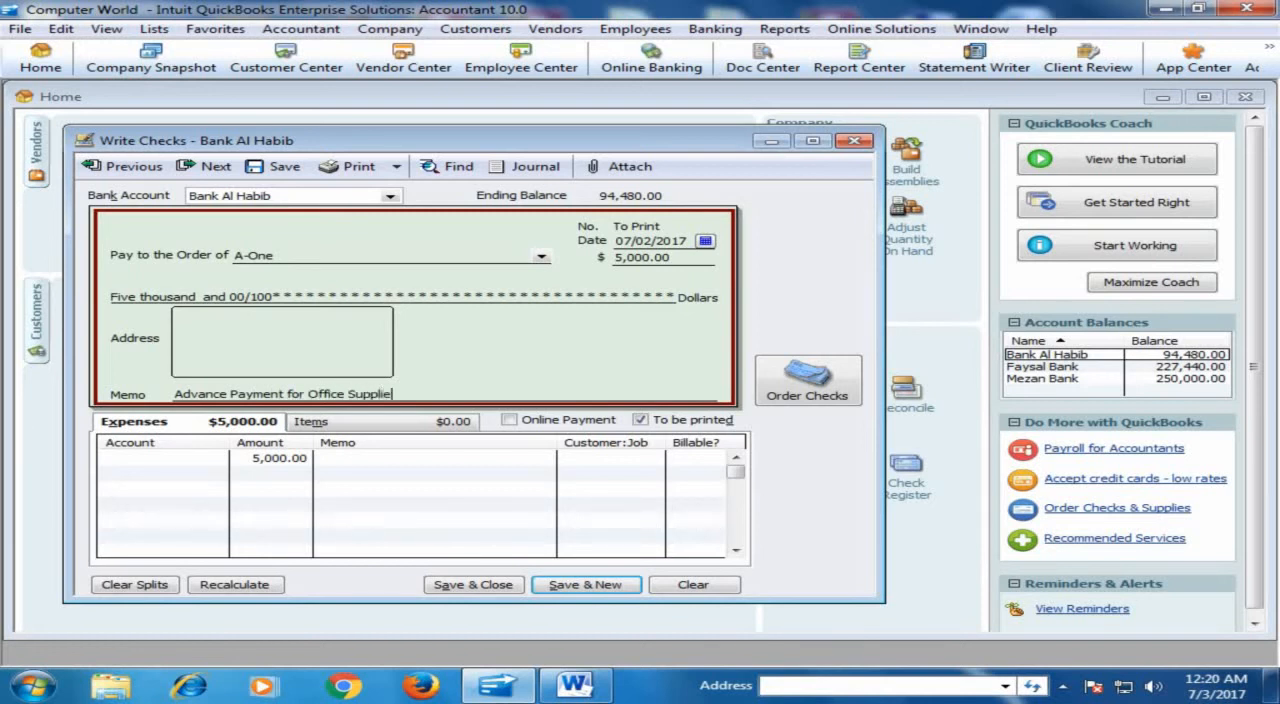
{"action": "left_click", "coordinate": [297, 389]}
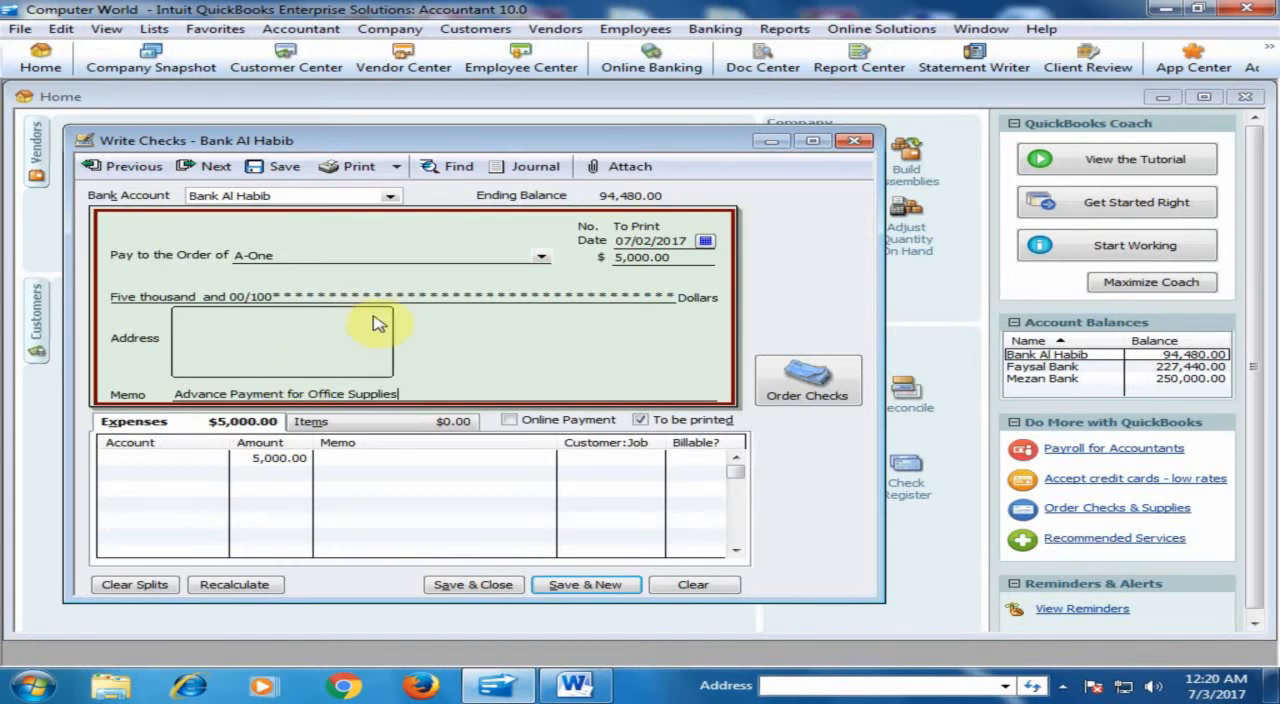
- Assign the check's expense line to account 20000 · Accounts Payable with A-One as Customer:Job, and save and close the check
{"action": "left_click", "coordinate": [197, 458]}
{"action": "left_click", "coordinate": [216, 458]}
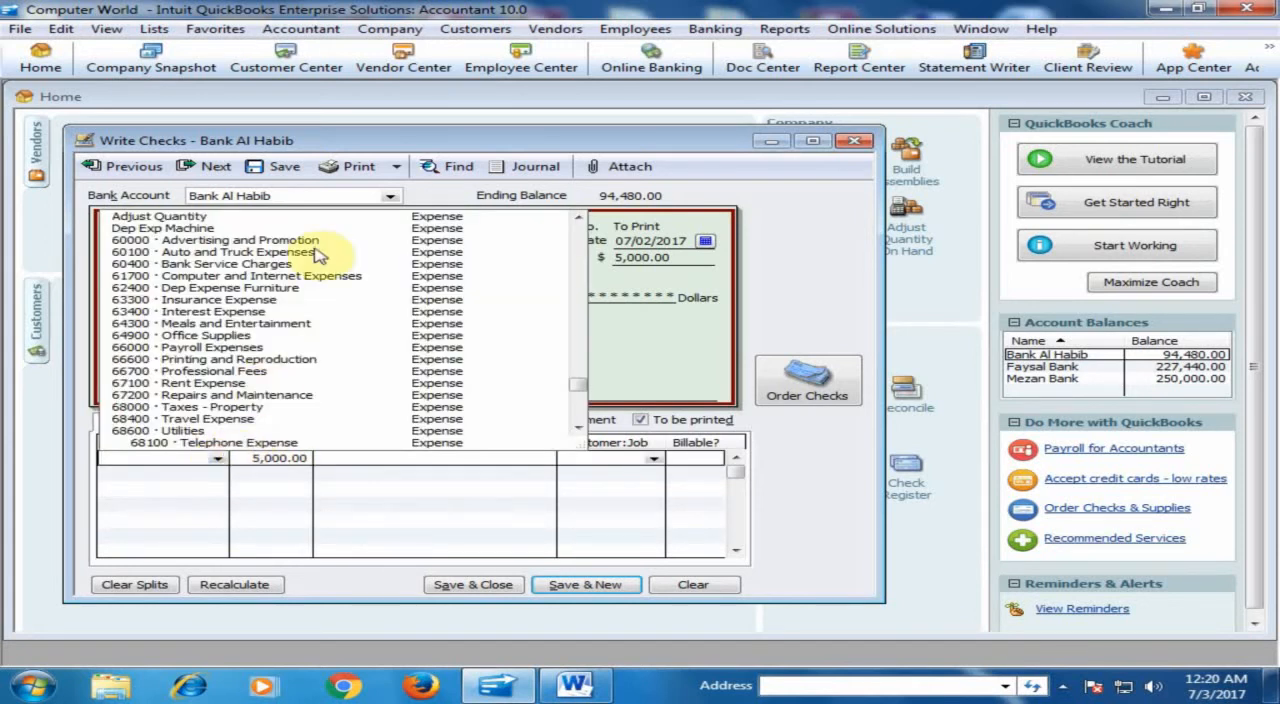
{"action": "scroll", "coordinate": [352, 297], "scroll_direction": "up", "scroll_amount": 3}
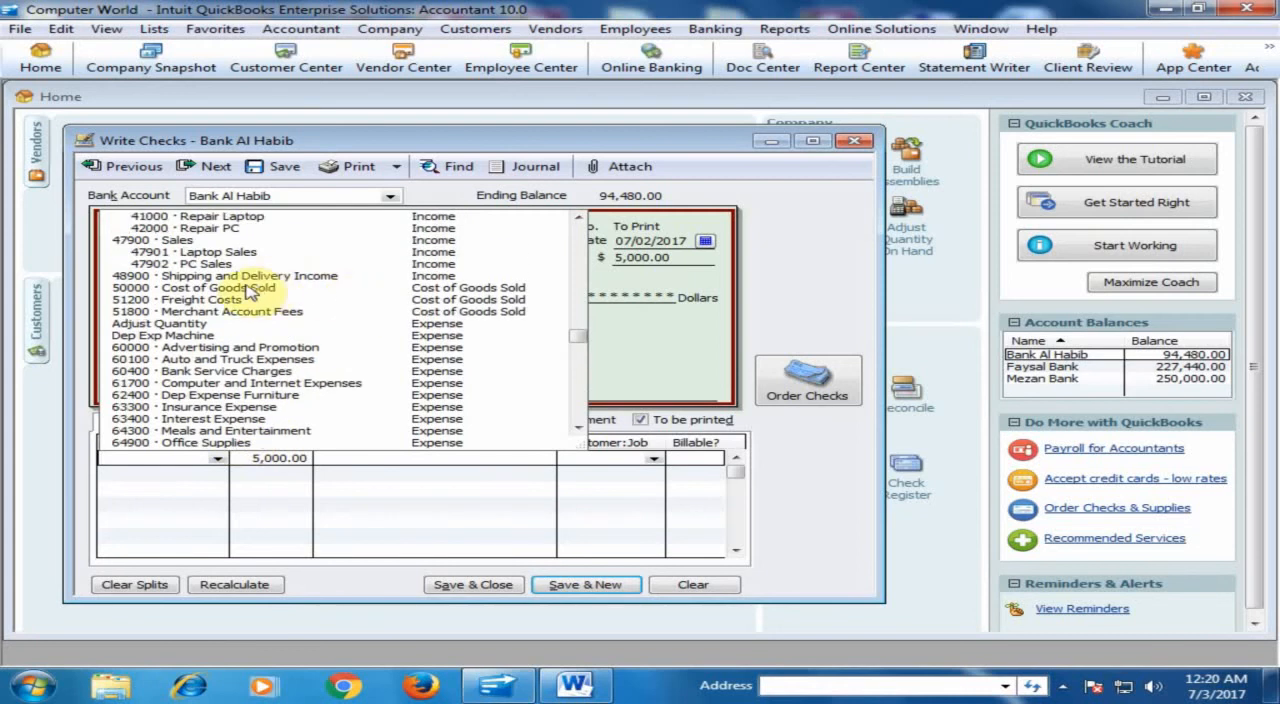
{"action": "scroll", "coordinate": [247, 285], "scroll_direction": "up", "scroll_amount": 6}
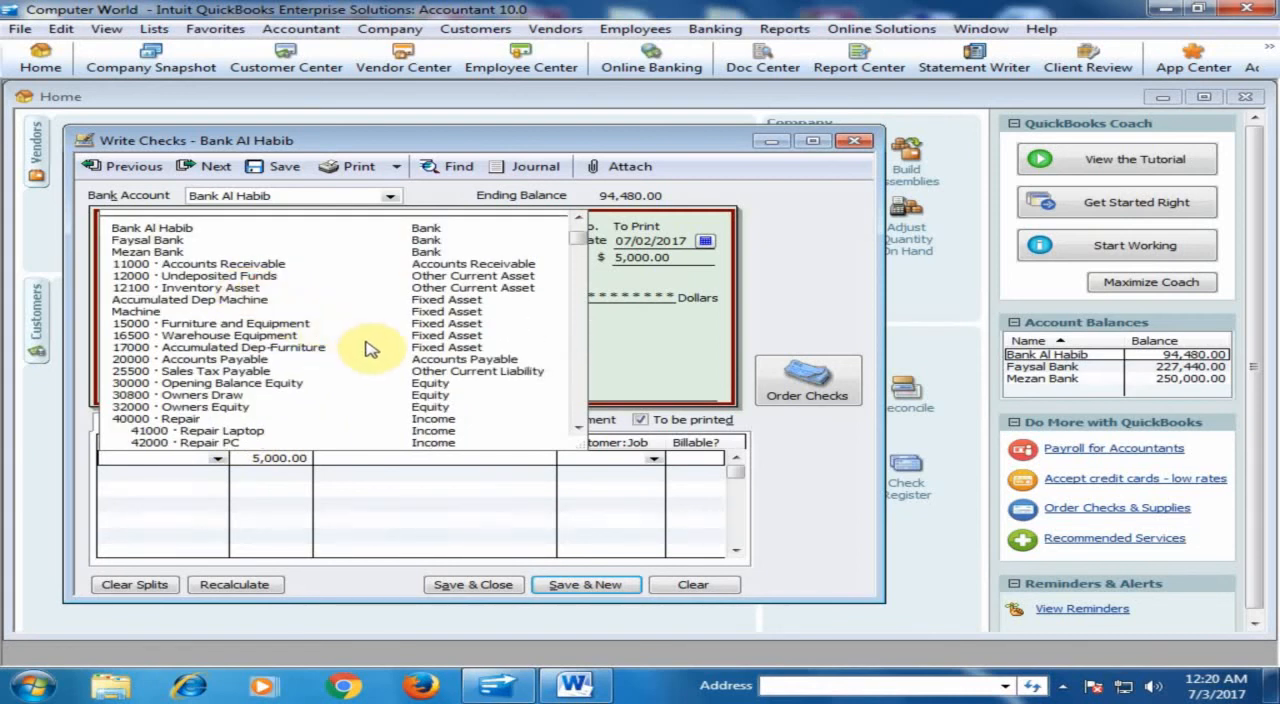
{"action": "left_click", "coordinate": [229, 359]}
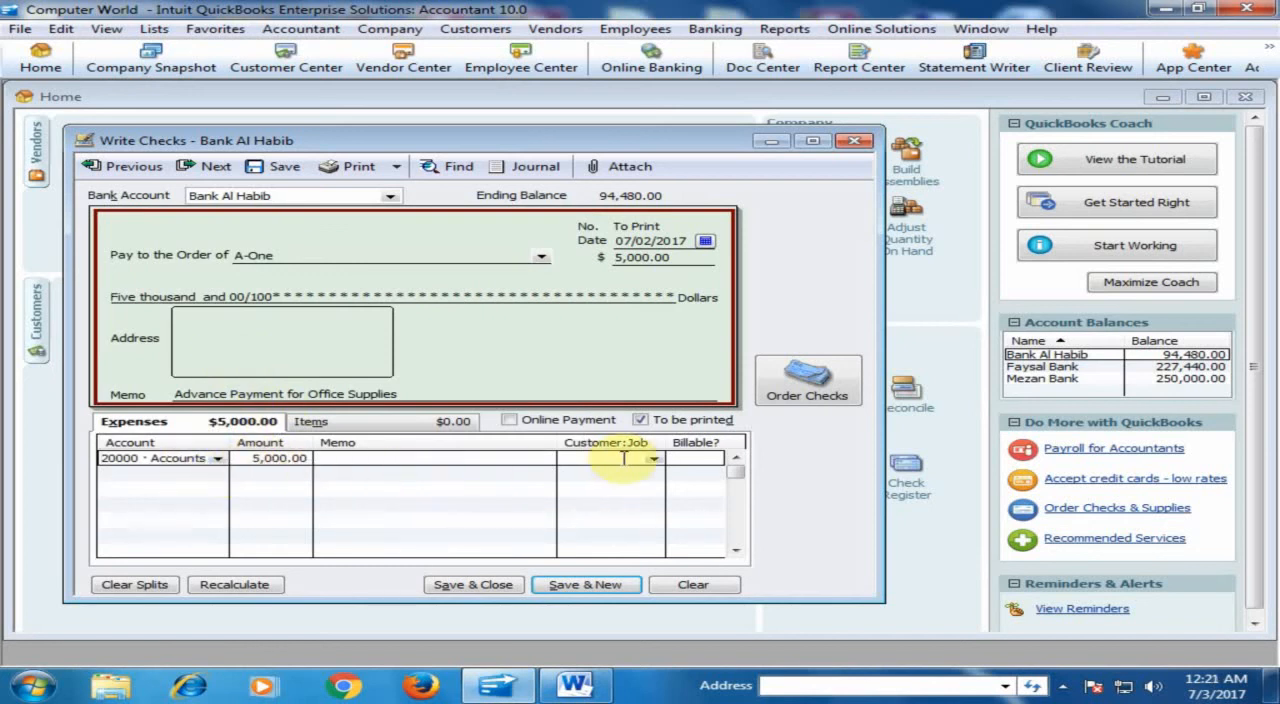
{"action": "left_click", "coordinate": [657, 460]}
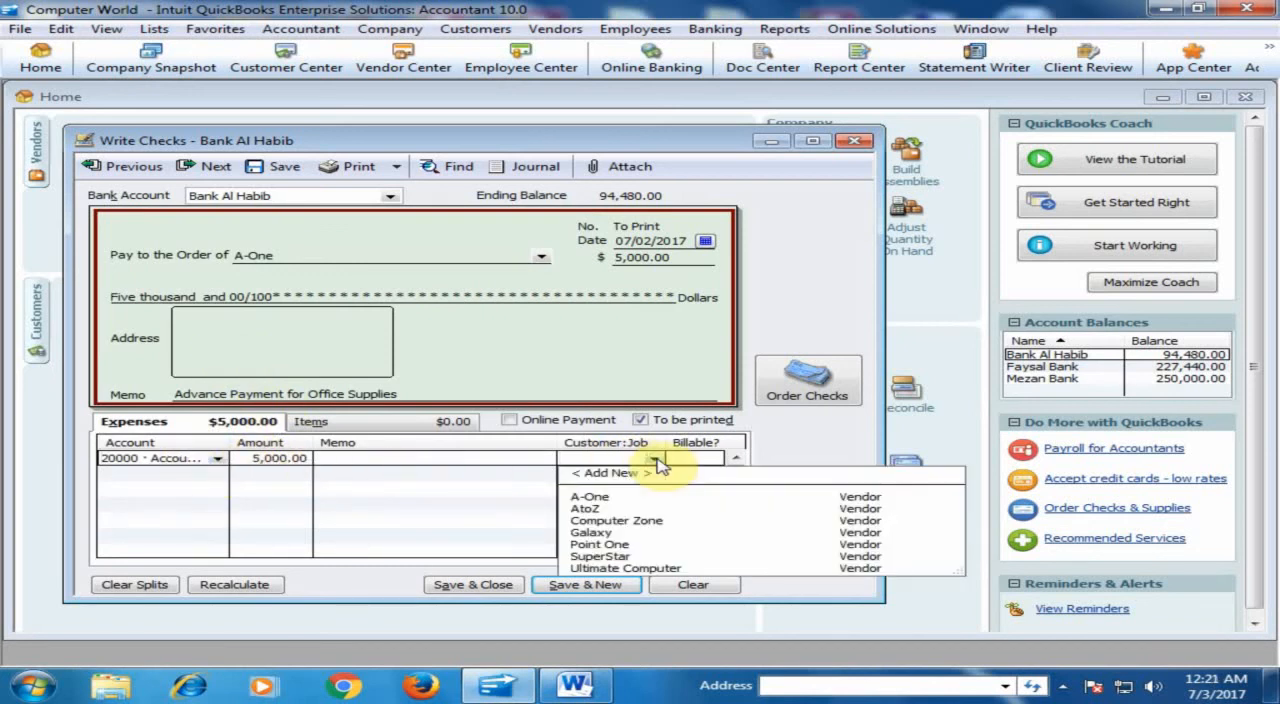
{"action": "left_click", "coordinate": [591, 496]}
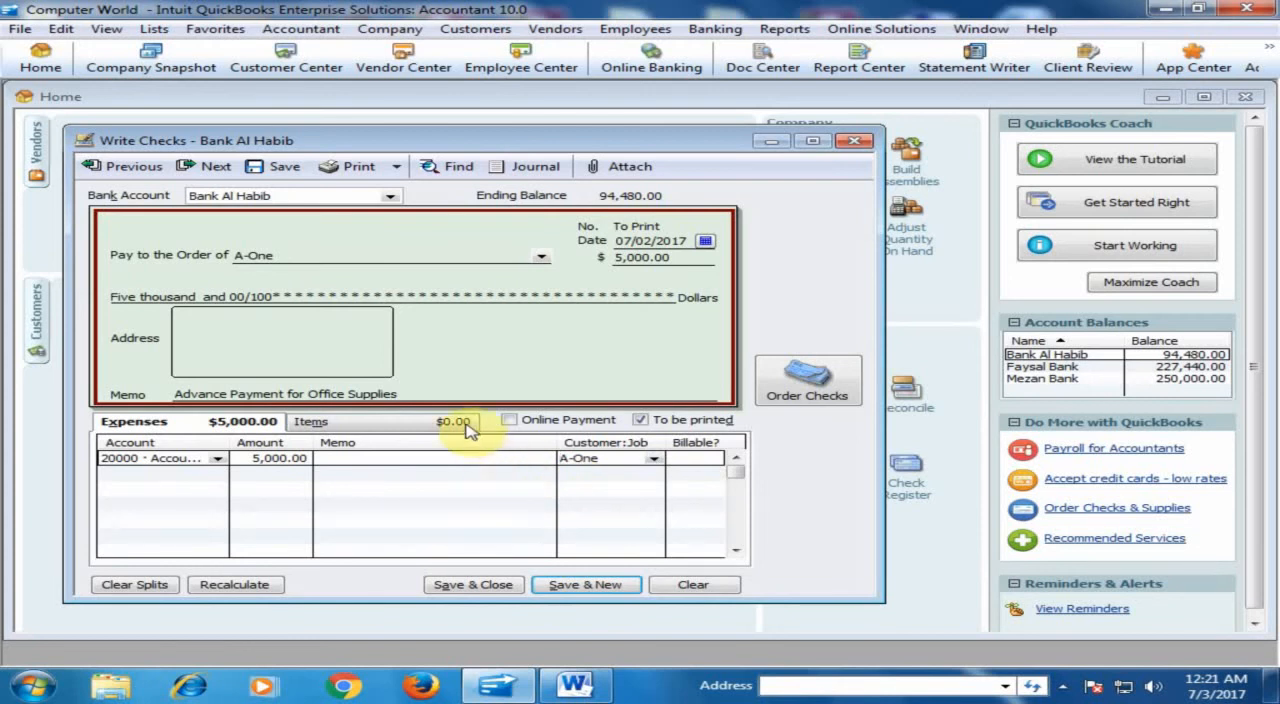
{"action": "left_click", "coordinate": [474, 585]}
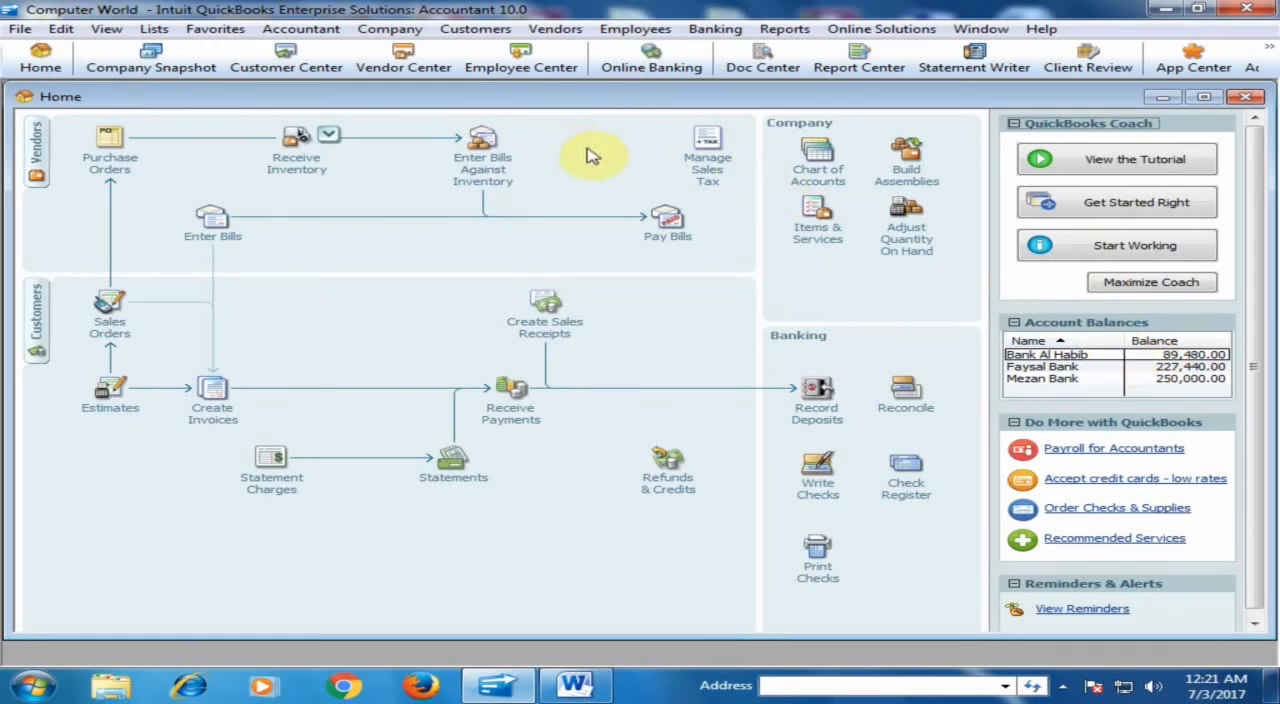
- Check A-One's balance in the Vendor Center and in the memorized Vendor Balance Detail report
{"action": "left_click", "coordinate": [37, 150]}
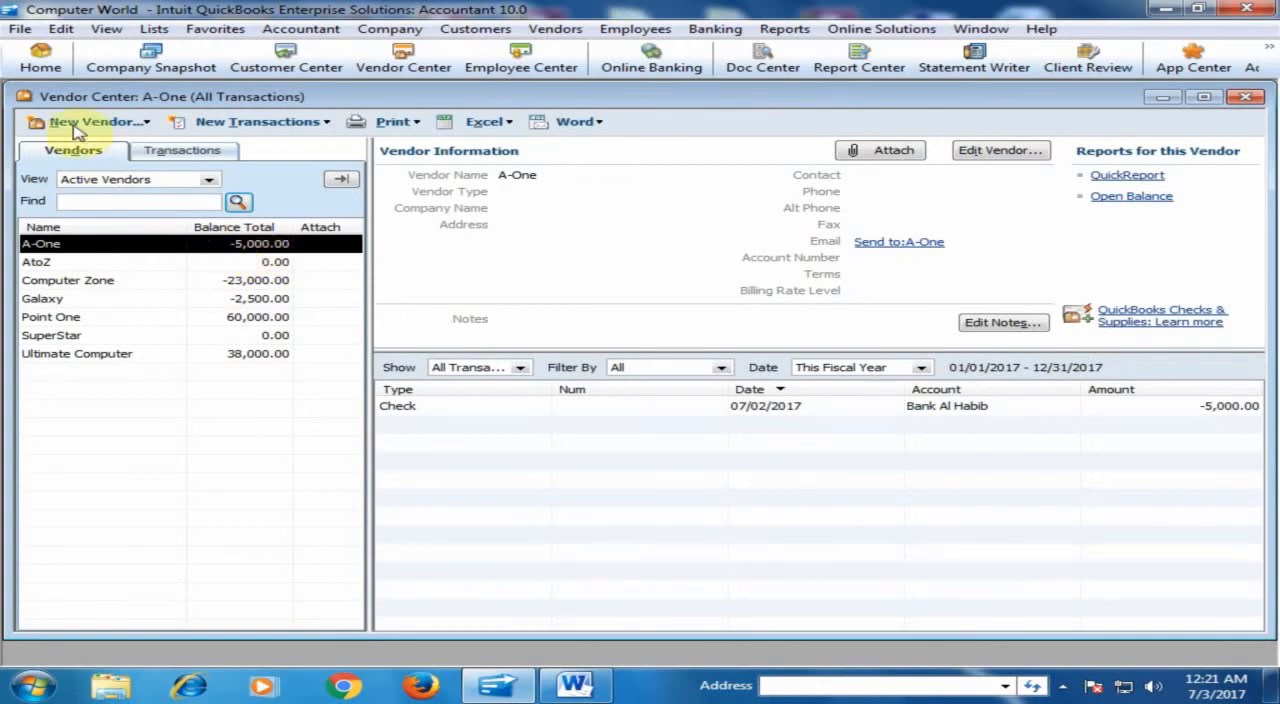
{"action": "left_click", "coordinate": [40, 57]}
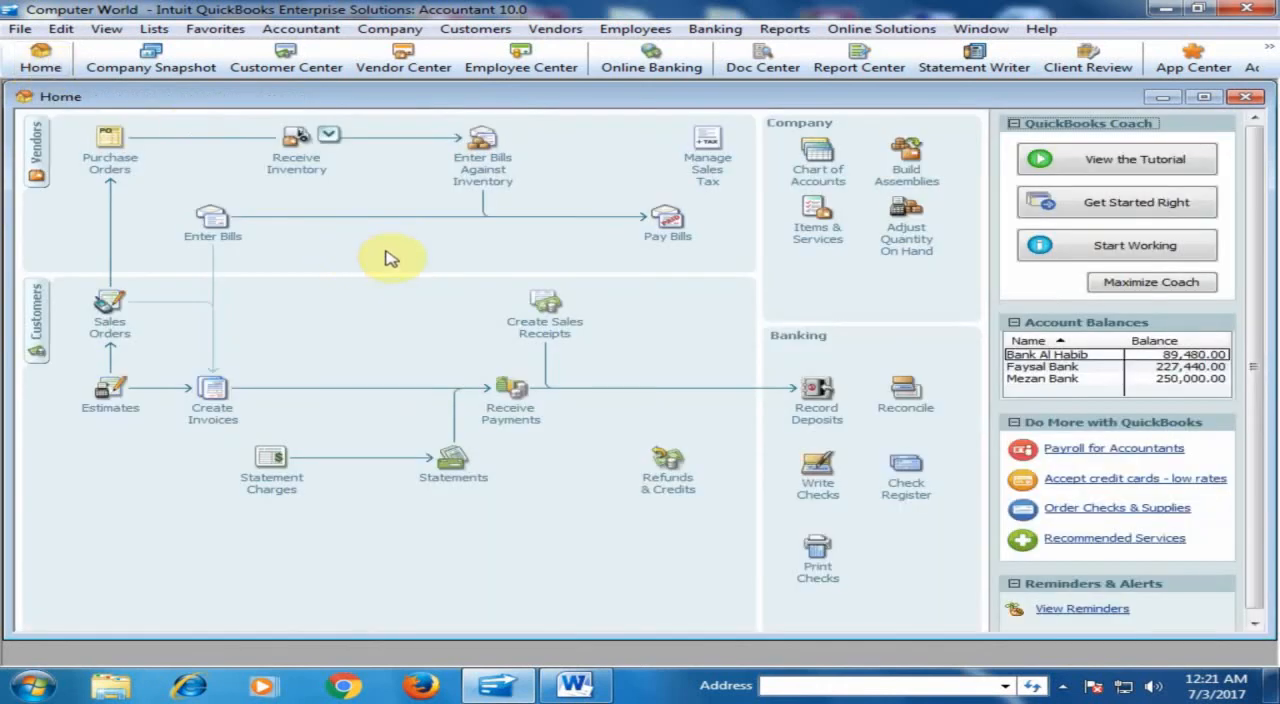
{"action": "left_click", "coordinate": [785, 29]}
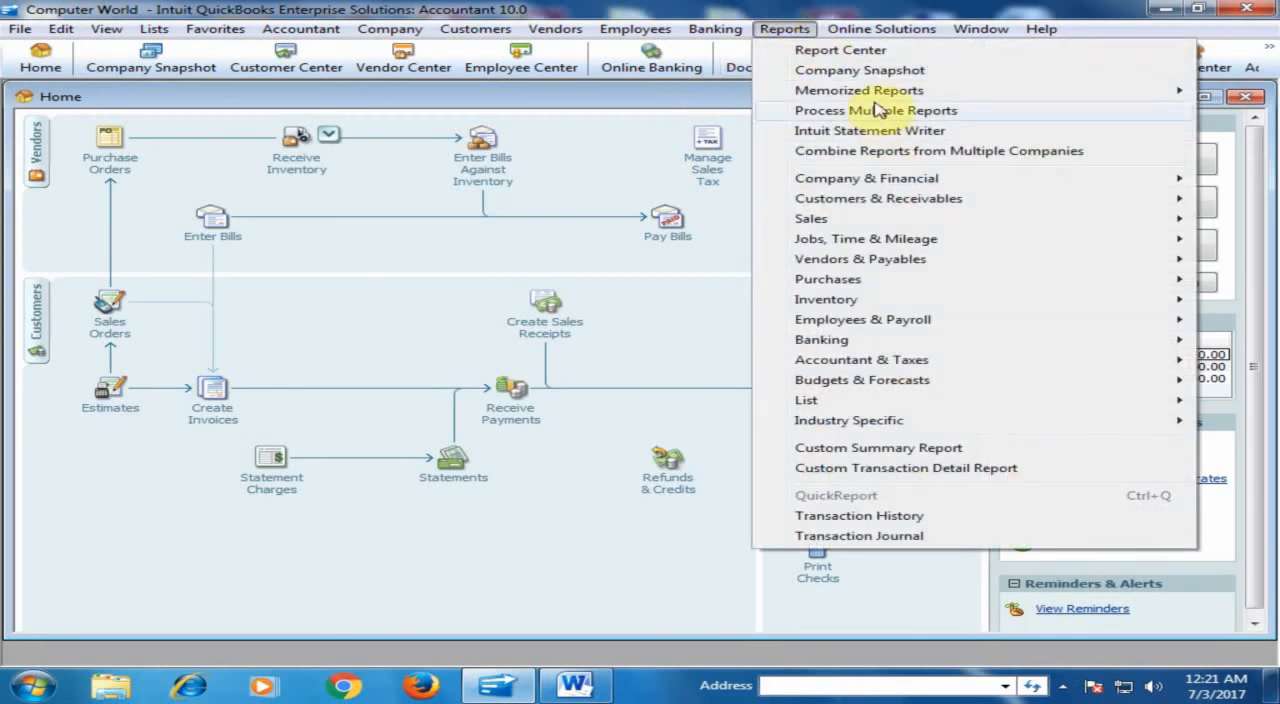
{"action": "mouse_move", "coordinate": [780, 91]}
{"action": "mouse_move", "coordinate": [704, 226]}
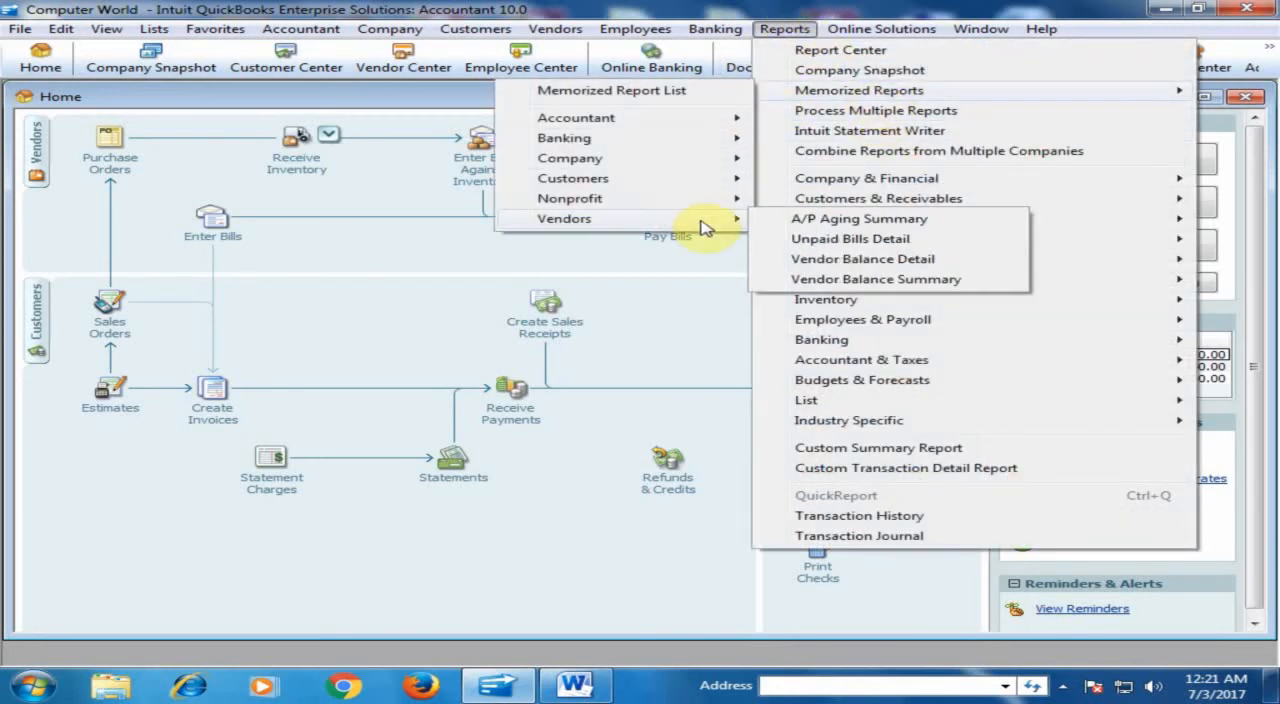
{"action": "left_click", "coordinate": [826, 260]}
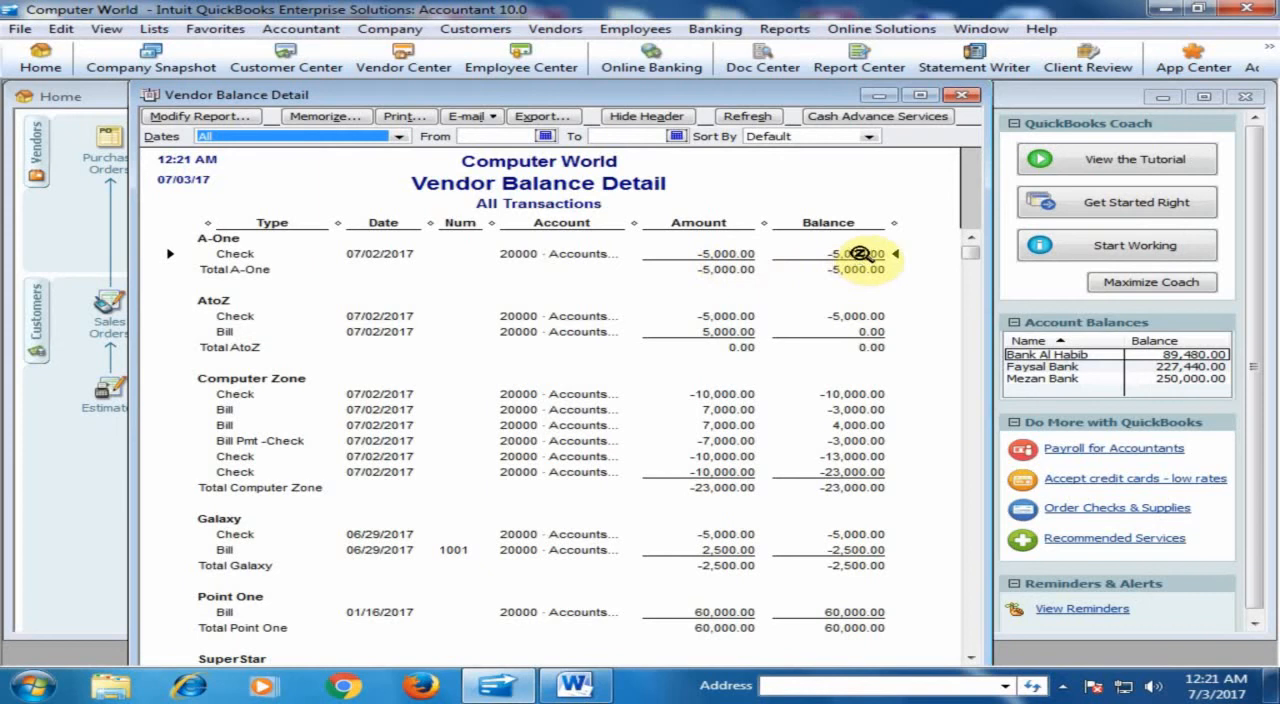
{"action": "left_click", "coordinate": [962, 96]}
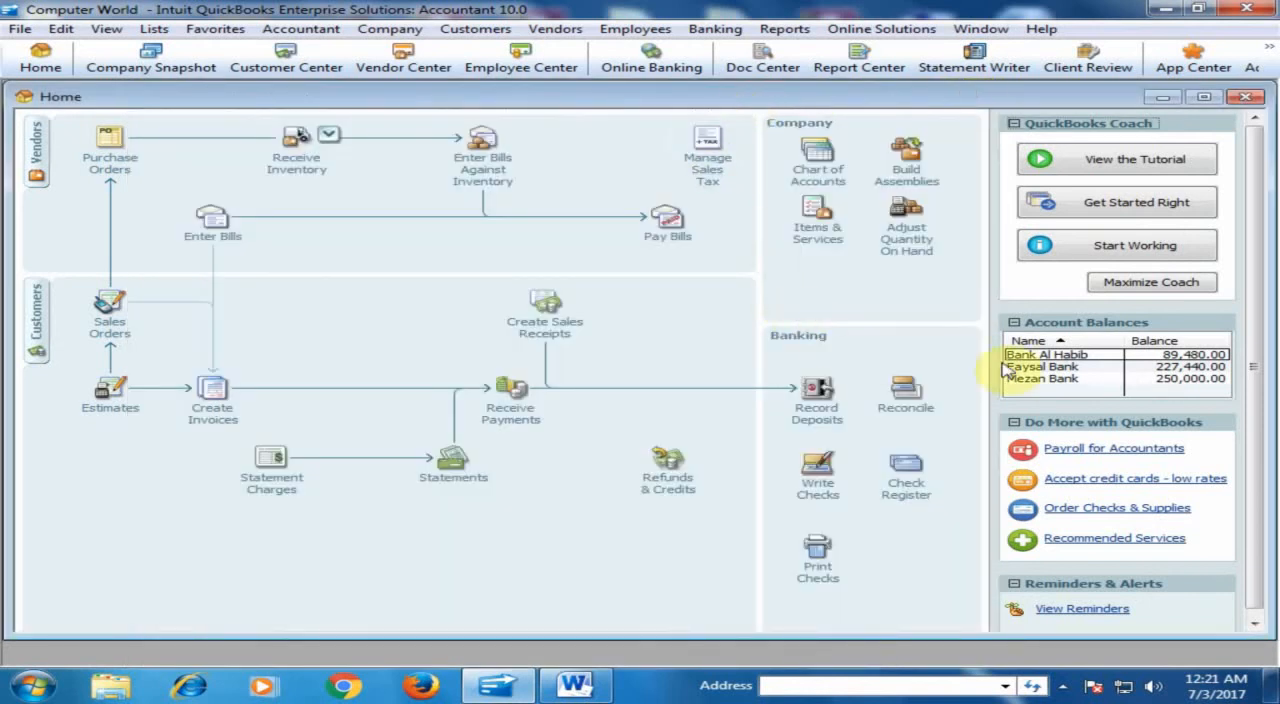
- View the memorized accountant Balance Sheet report and examine the transactions behind the Bank Al Habib balance
{"action": "left_click", "coordinate": [790, 36]}
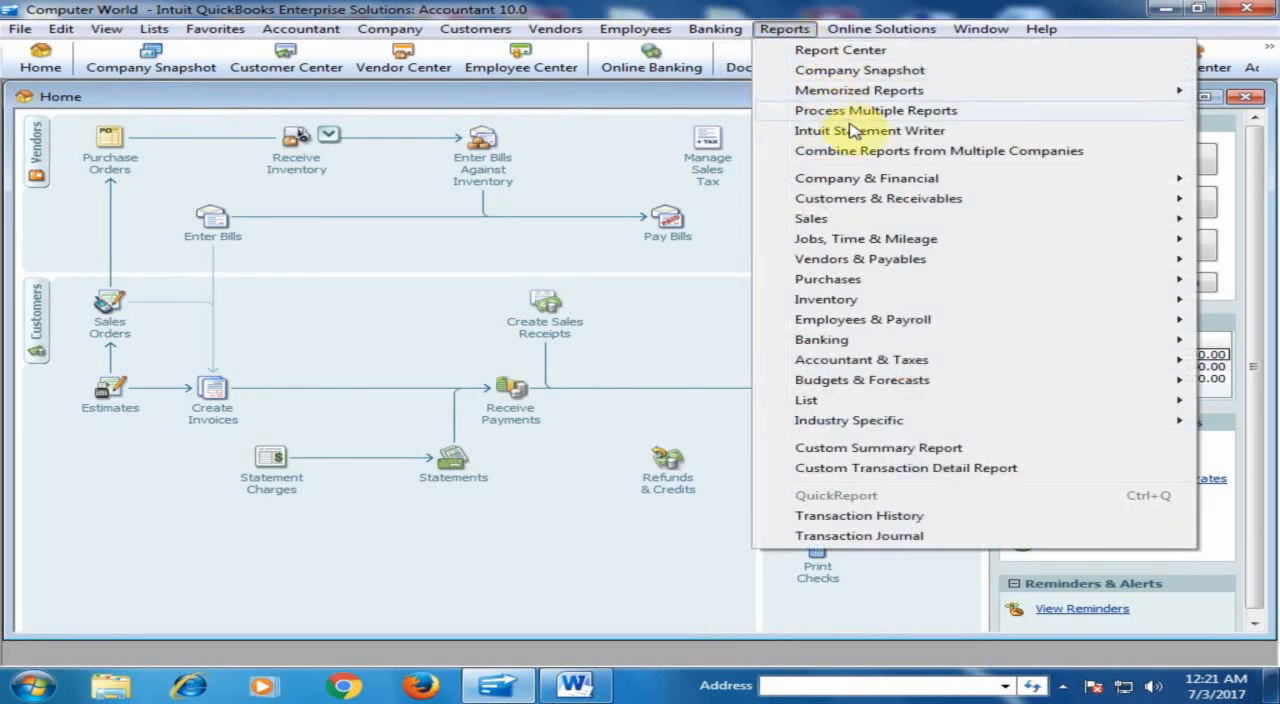
{"action": "mouse_move", "coordinate": [857, 95]}
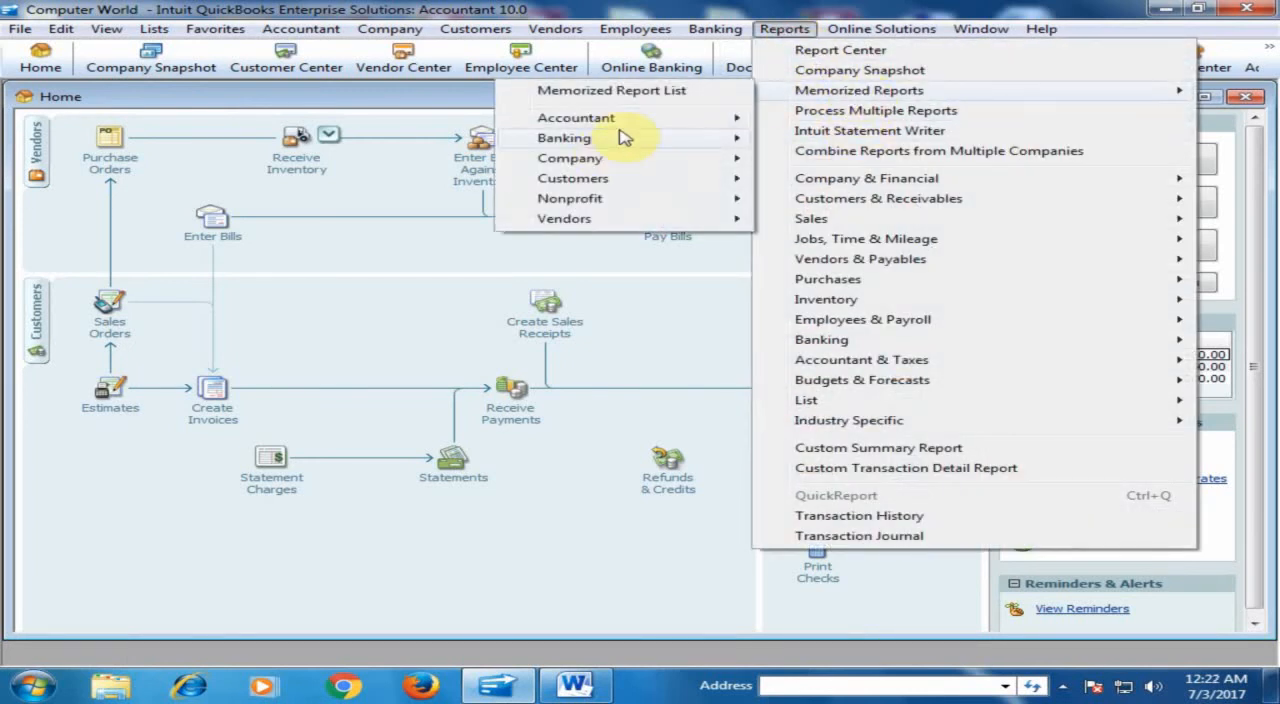
{"action": "mouse_move", "coordinate": [648, 120]}
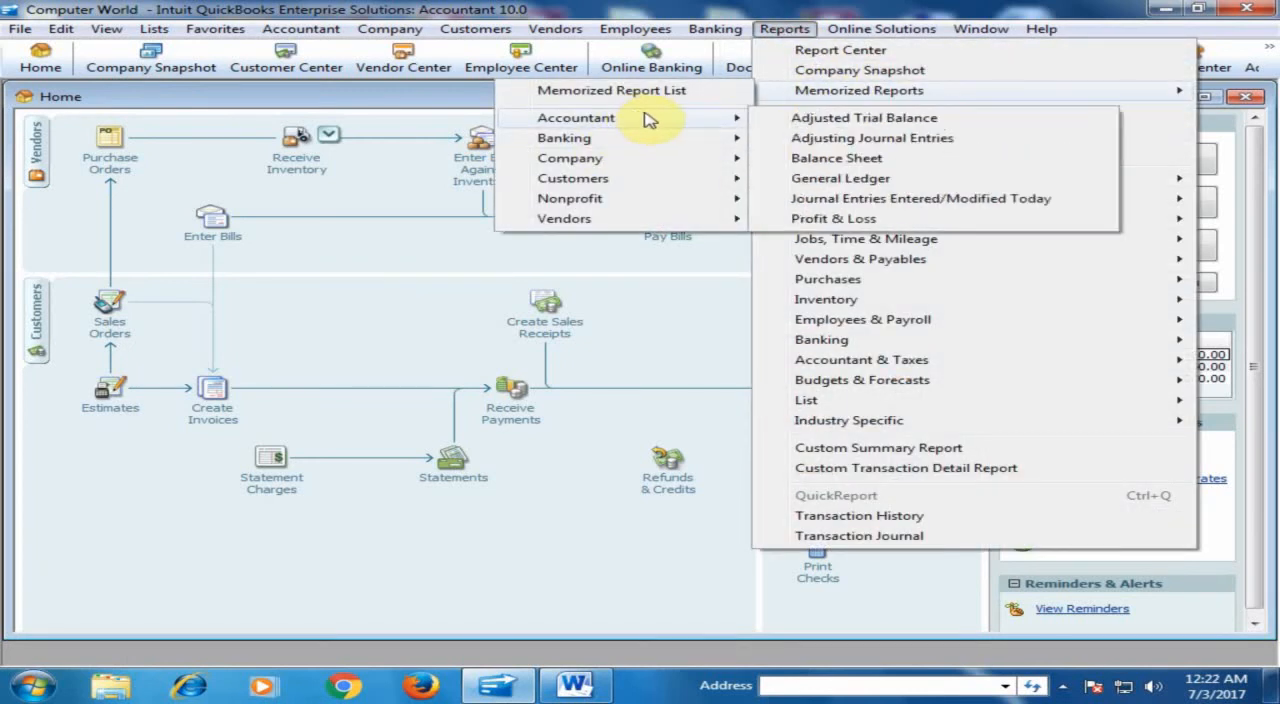
{"action": "left_click", "coordinate": [816, 160]}
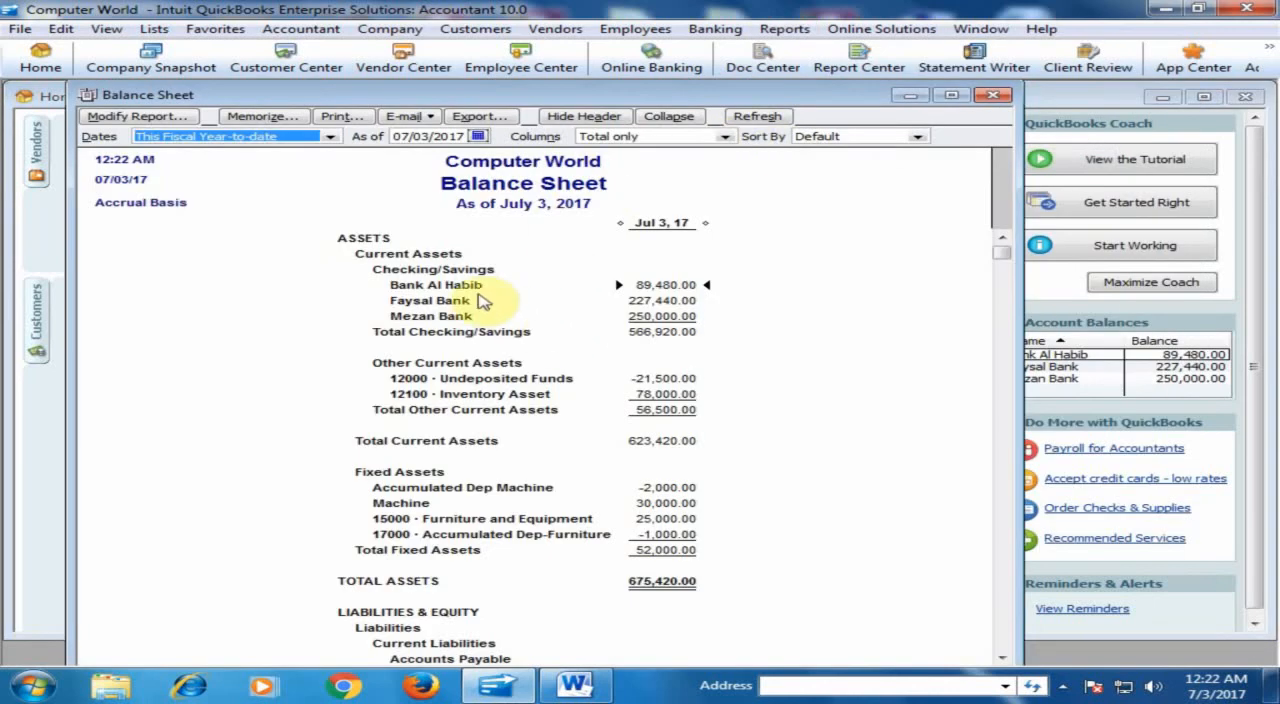
{"action": "double_click", "coordinate": [688, 286]}
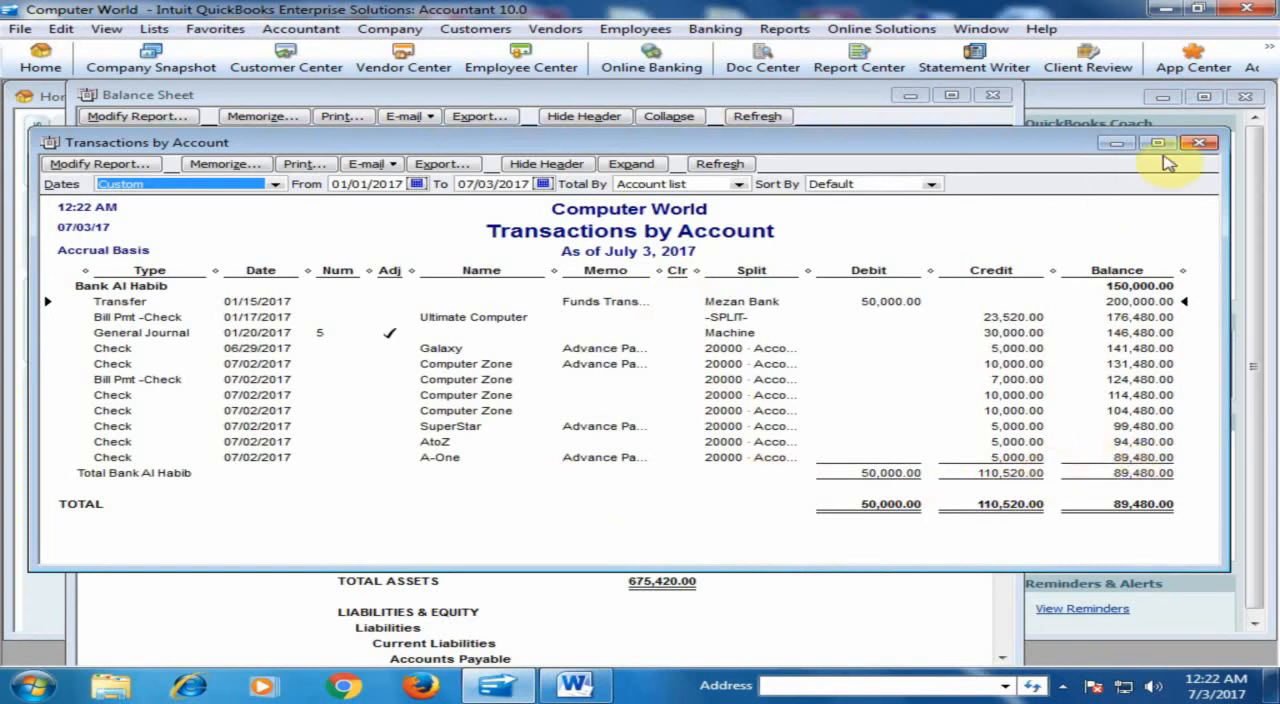
{"action": "left_click", "coordinate": [1196, 144]}
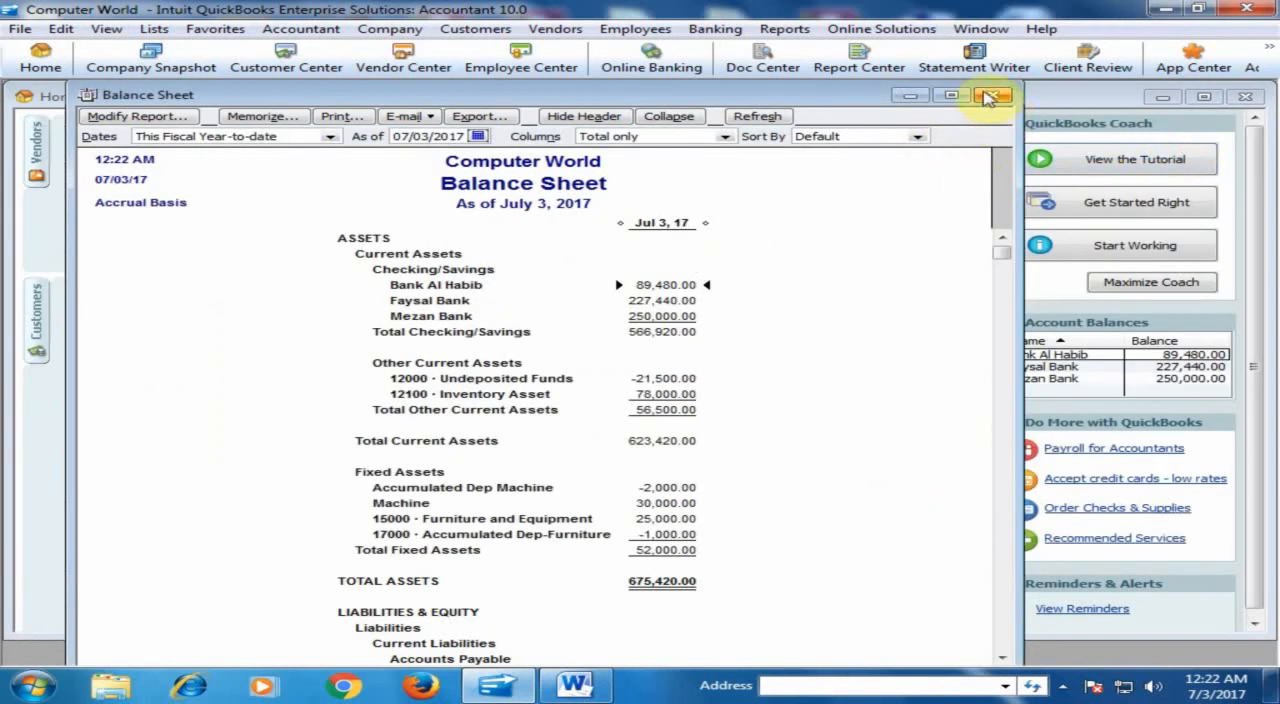
- Close the Balance Sheet and start a bill for vendor A-One with amount due 5,000.00 and reference number 1006
{"action": "left_click", "coordinate": [985, 94]}
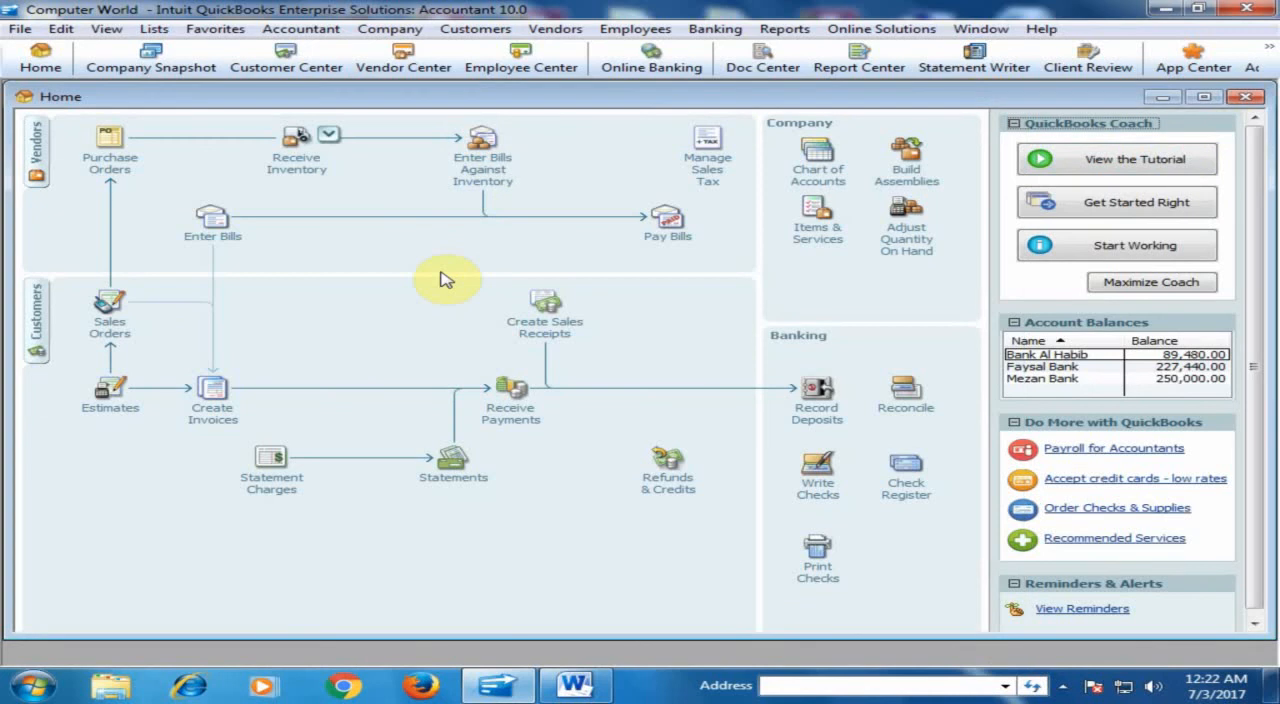
{"action": "left_click", "coordinate": [220, 228]}
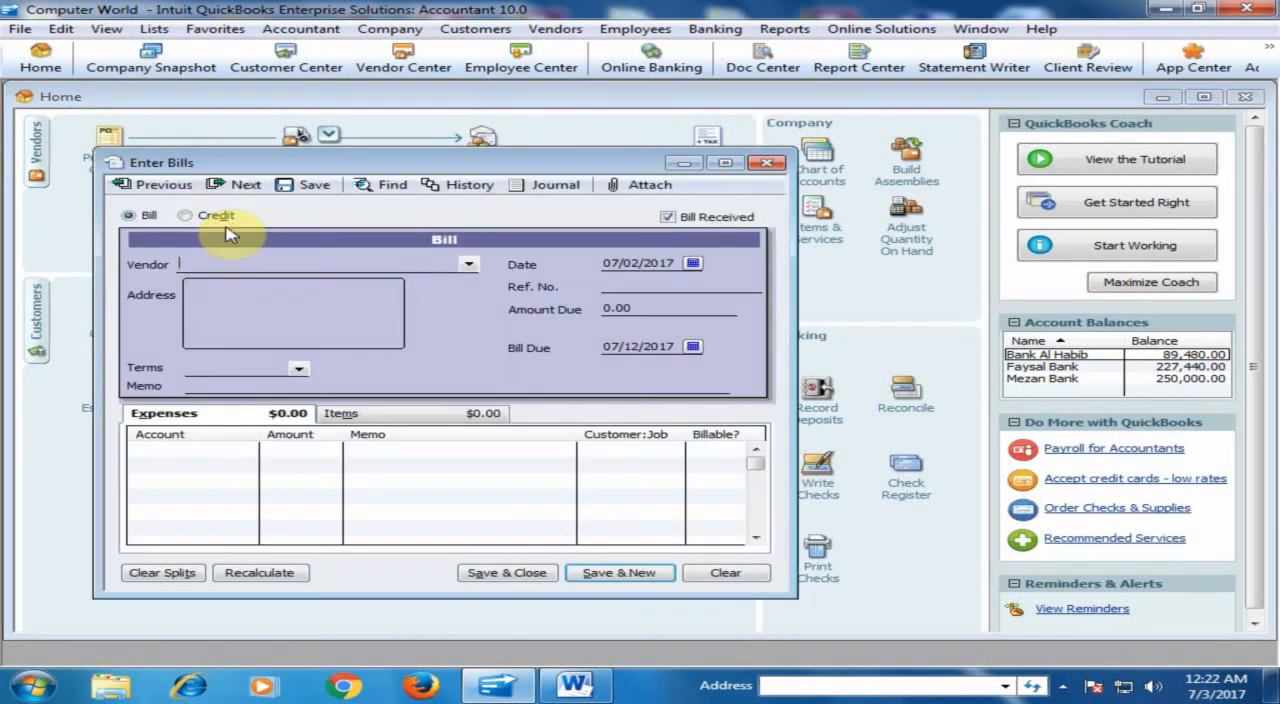
{"action": "left_click", "coordinate": [467, 264]}
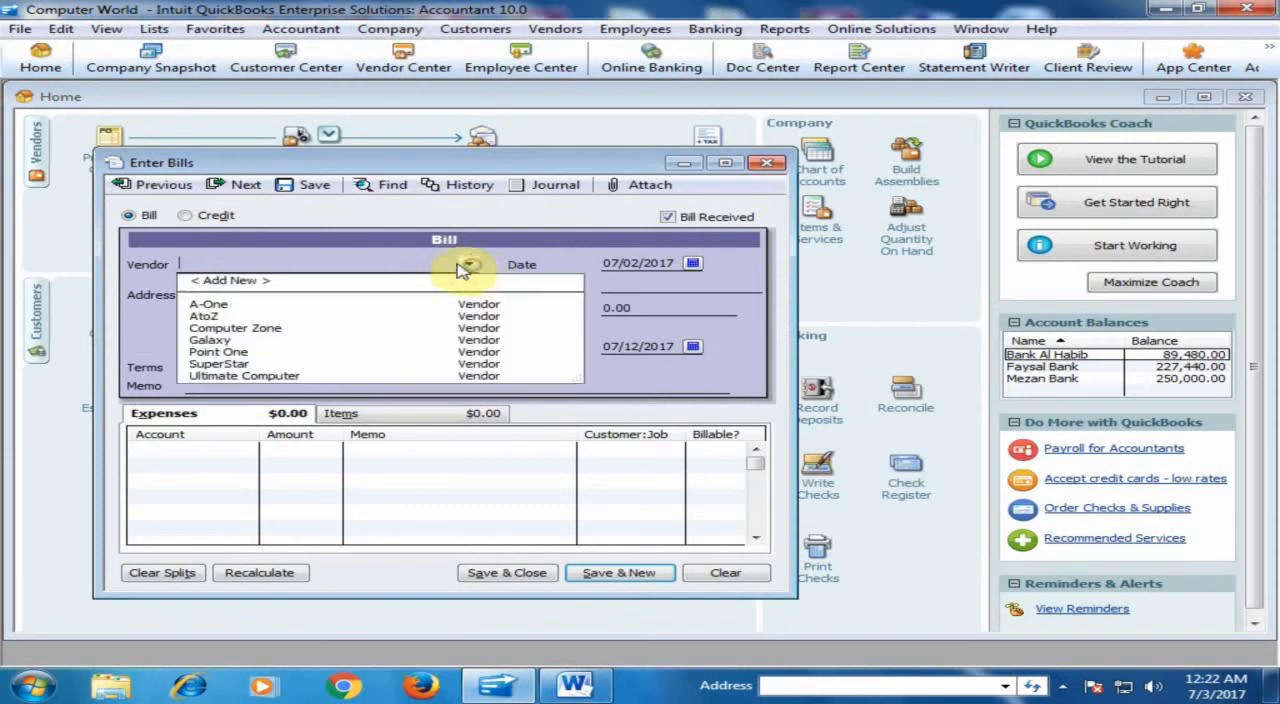
{"action": "left_click", "coordinate": [210, 304]}
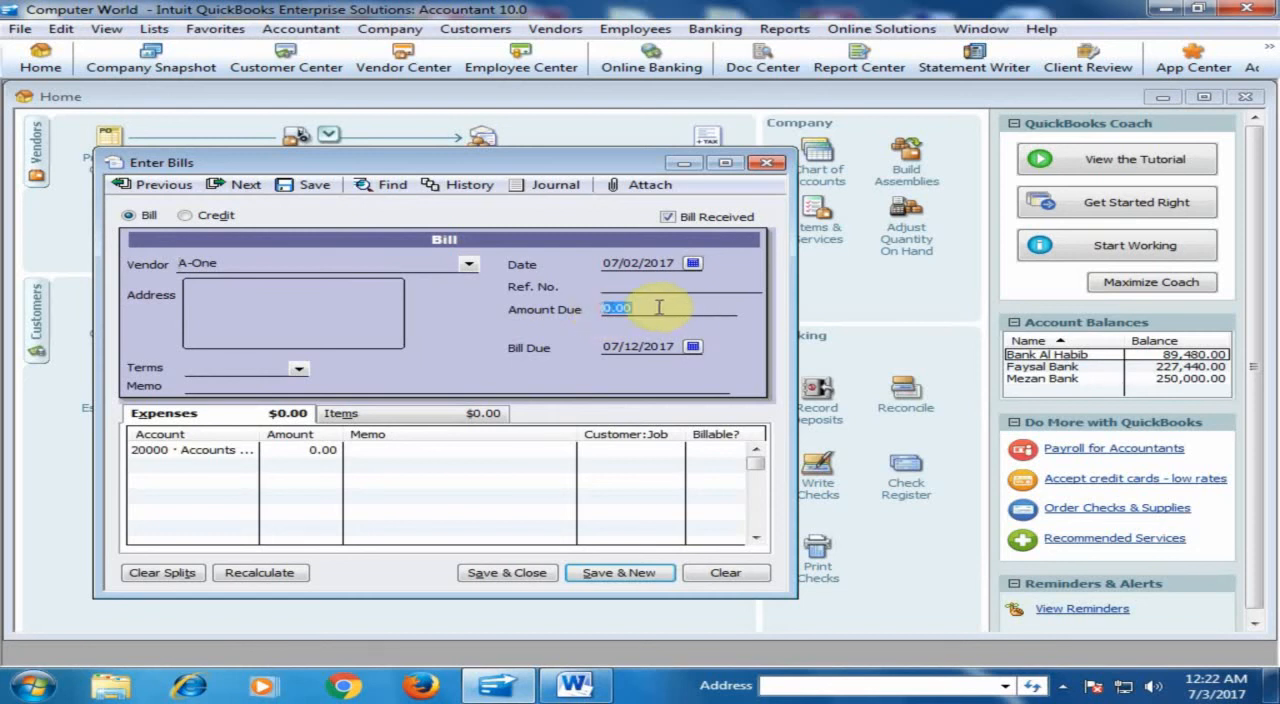
{"action": "type", "text": "000"}
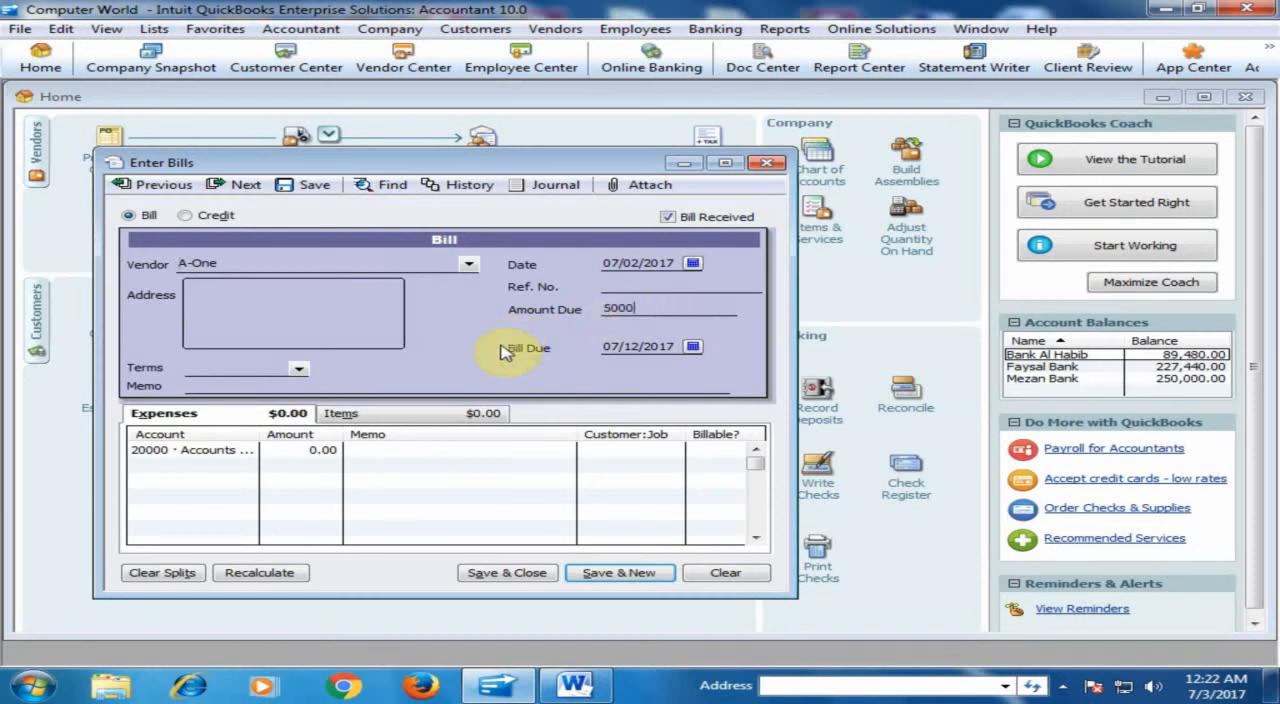
{"action": "left_click", "coordinate": [422, 385]}
{"action": "left_click", "coordinate": [610, 288]}
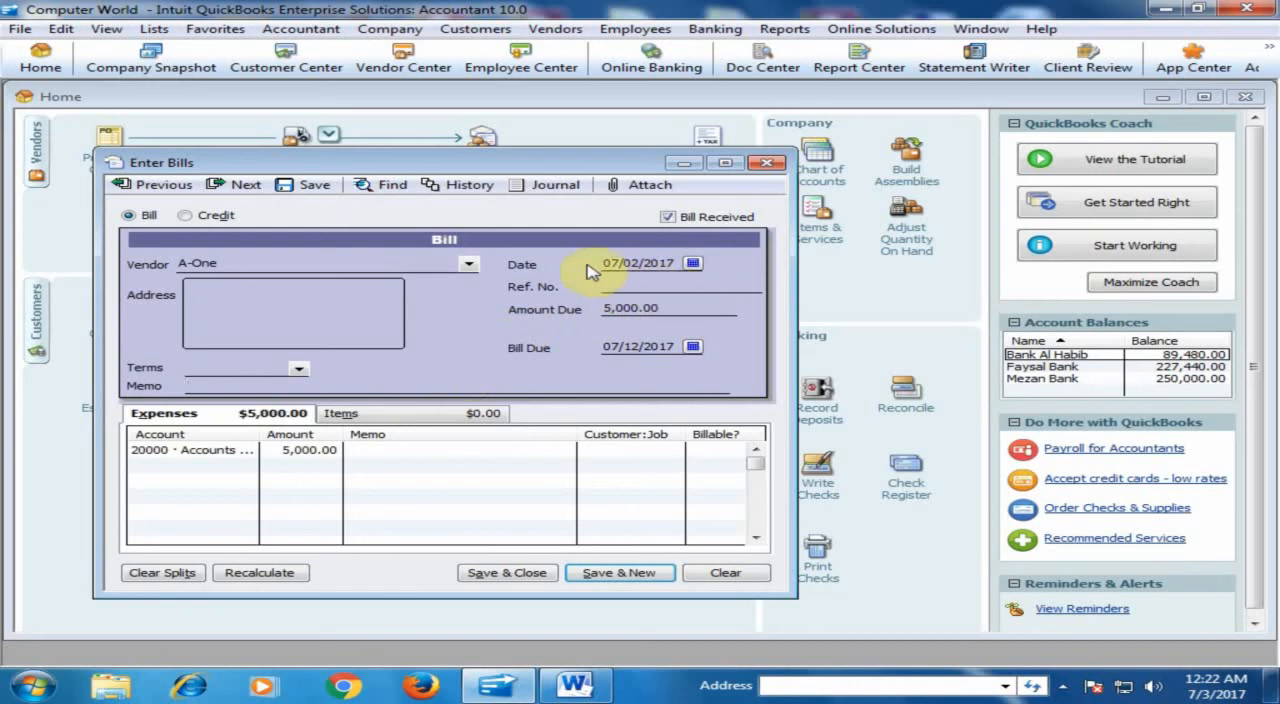
{"action": "type", "text": "1006"}
- Assign the bill's expense line to account 64900 · Office Supplies, and save and close the bill
{"action": "left_click", "coordinate": [230, 455]}
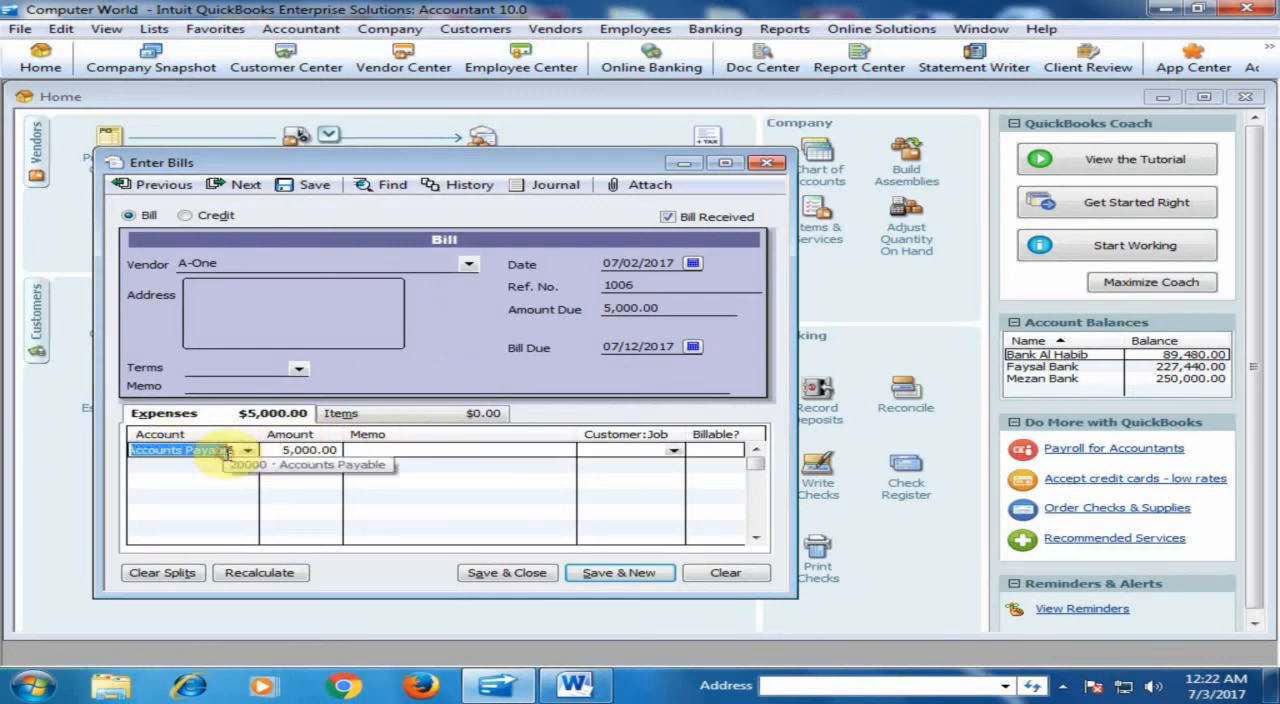
{"action": "left_click", "coordinate": [247, 450]}
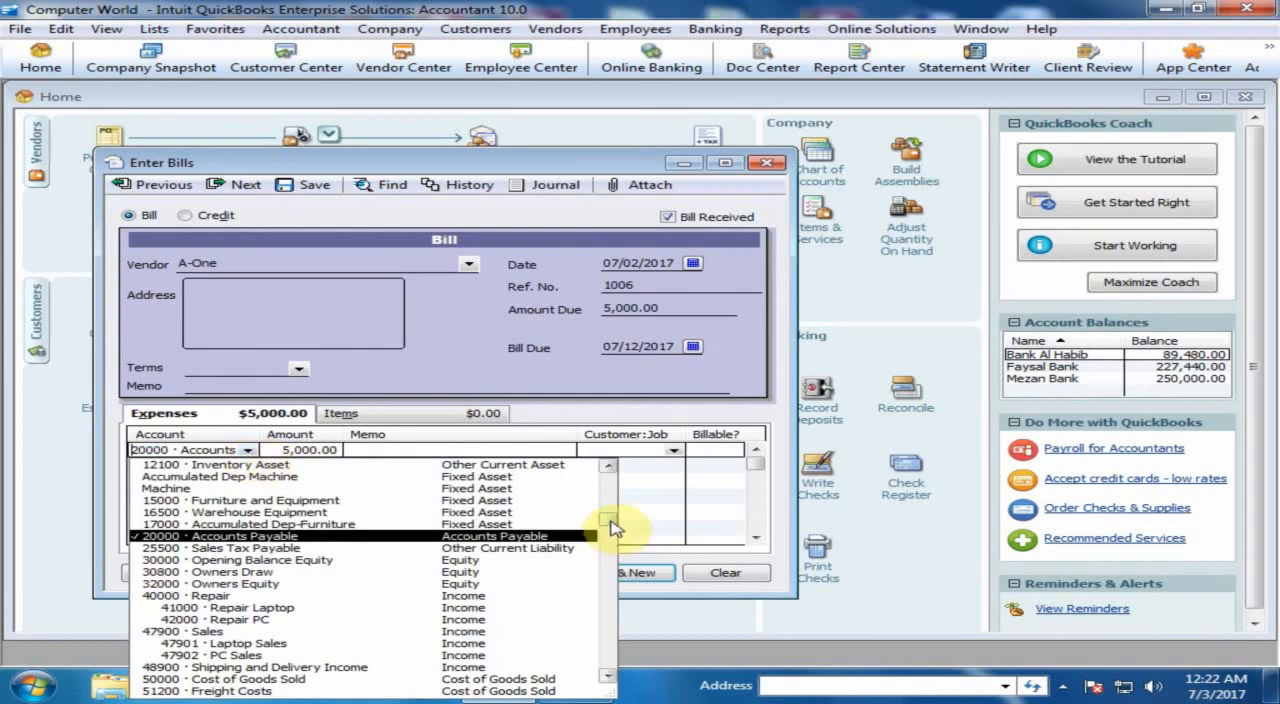
{"action": "left_click_drag", "start_coordinate": [605, 524], "coordinate": [597, 652]}
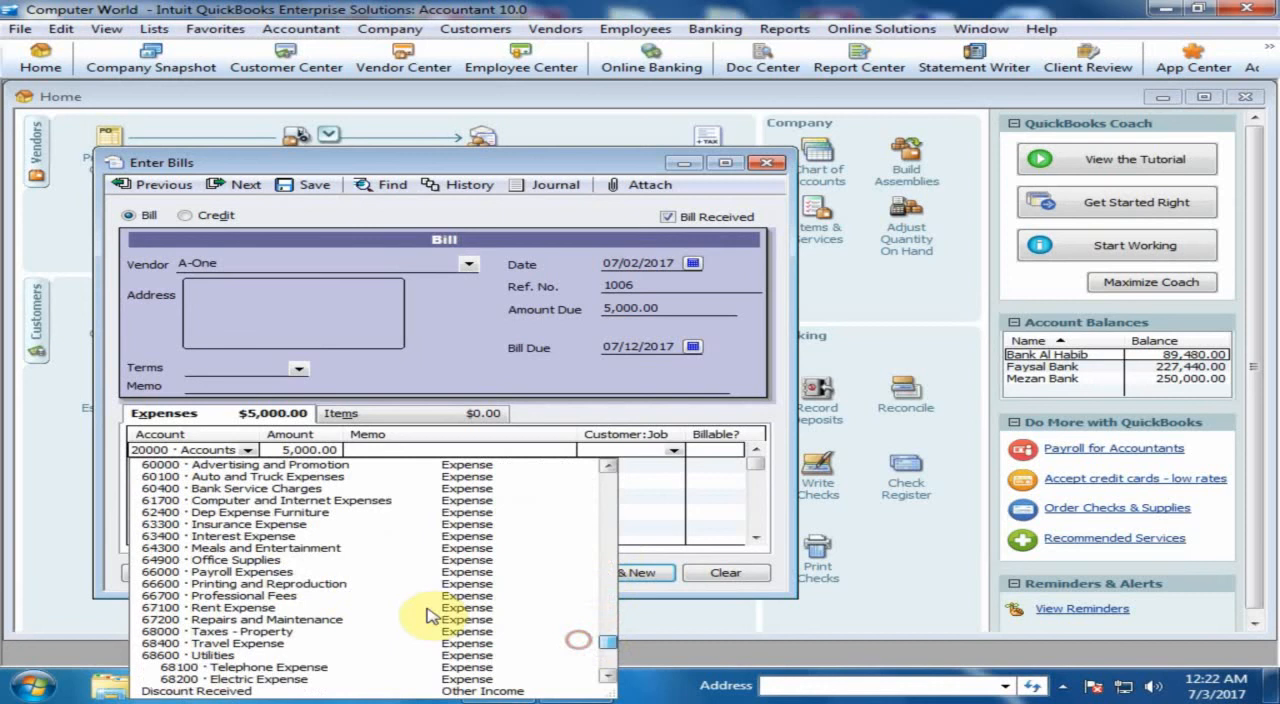
{"action": "left_click", "coordinate": [278, 557]}
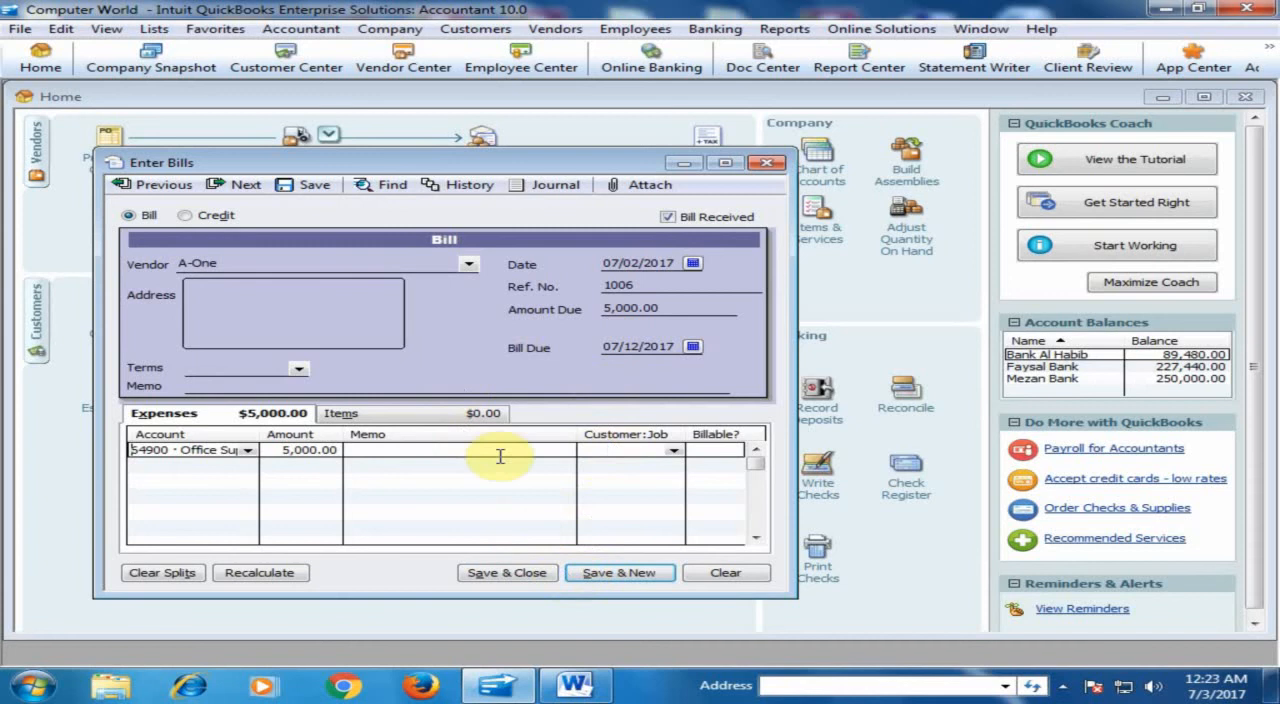
{"action": "left_click", "coordinate": [530, 573]}
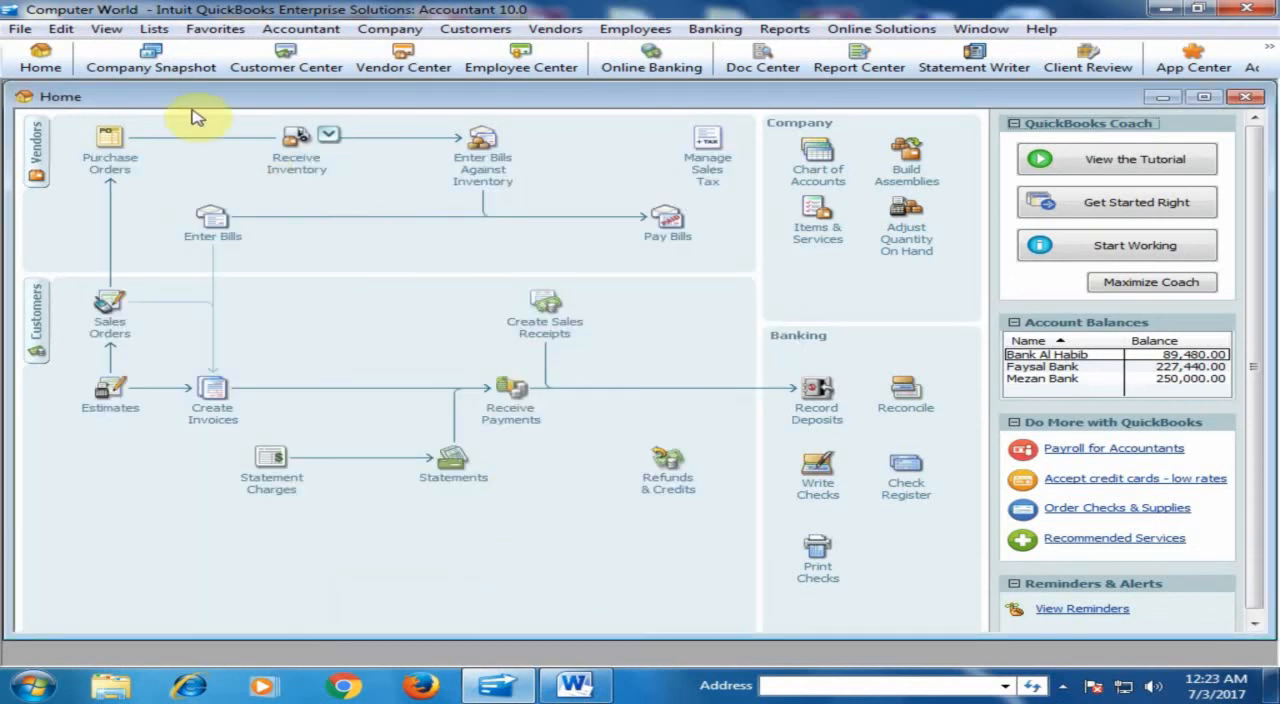
- Check A-One's balance and transactions in the Vendor Center and in the memorized Vendor Balance Detail report
{"action": "left_click", "coordinate": [38, 145]}
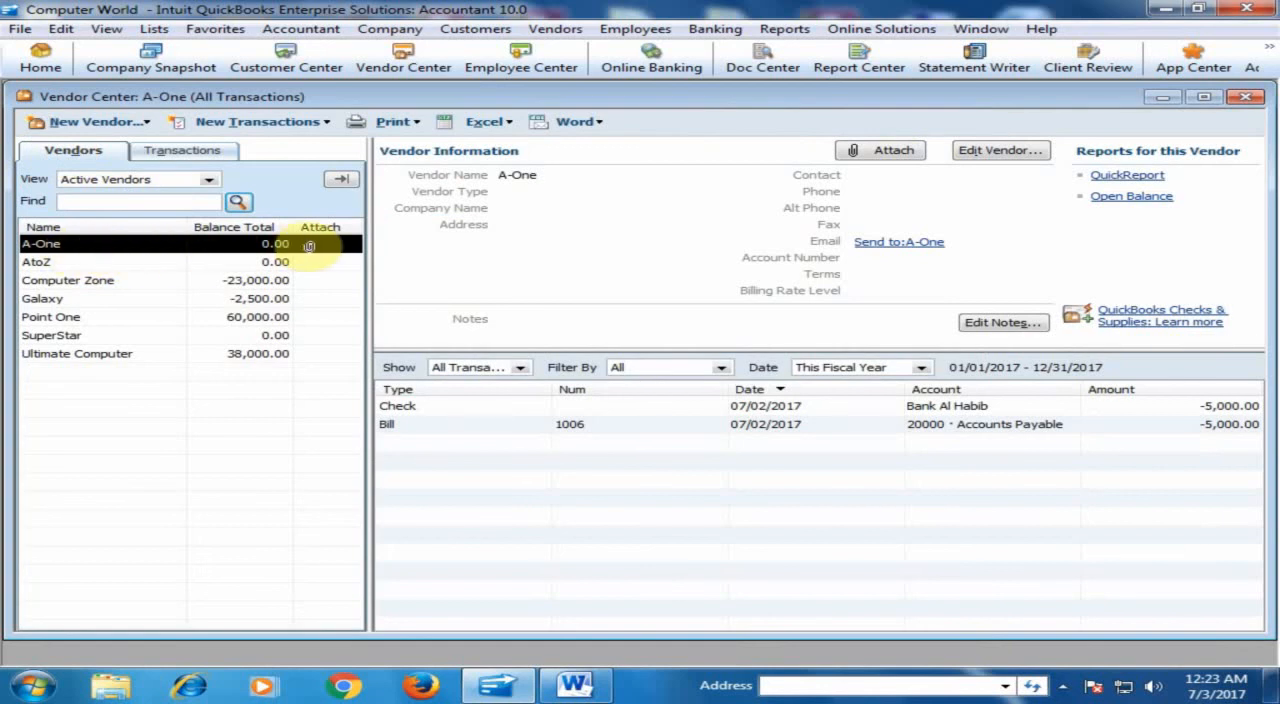
{"action": "left_click", "coordinate": [40, 56]}
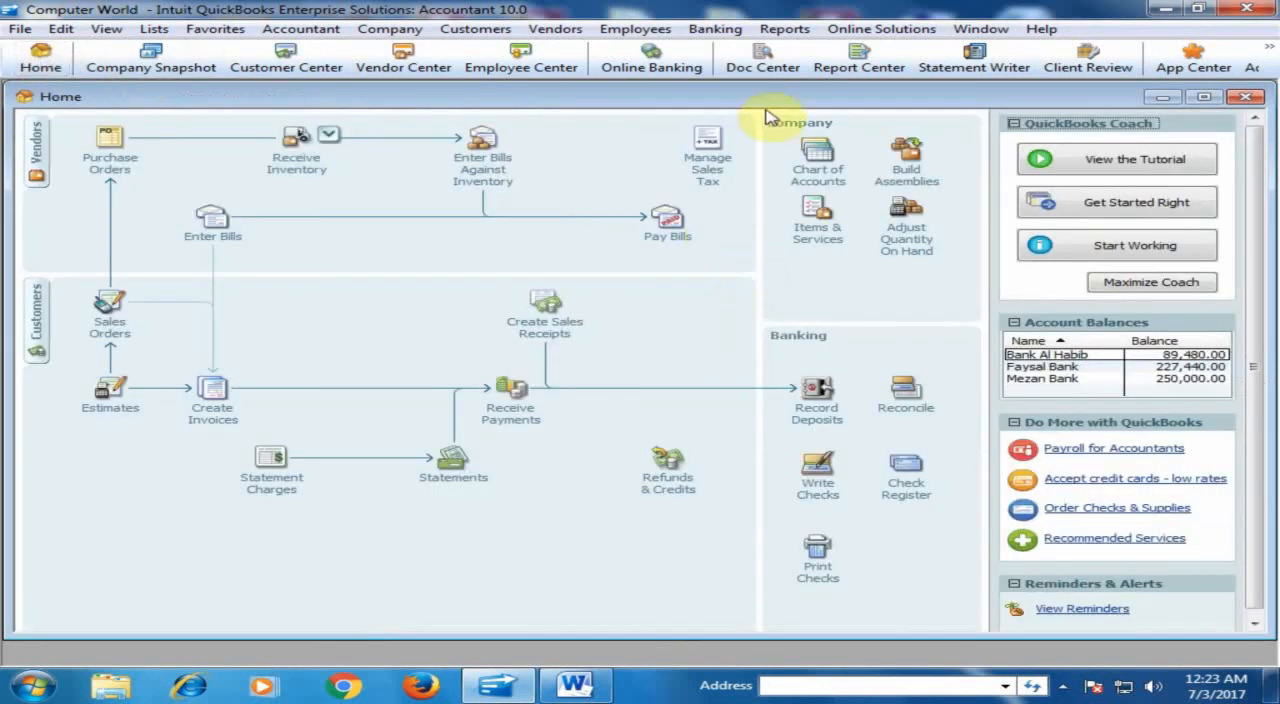
{"action": "left_click", "coordinate": [784, 29]}
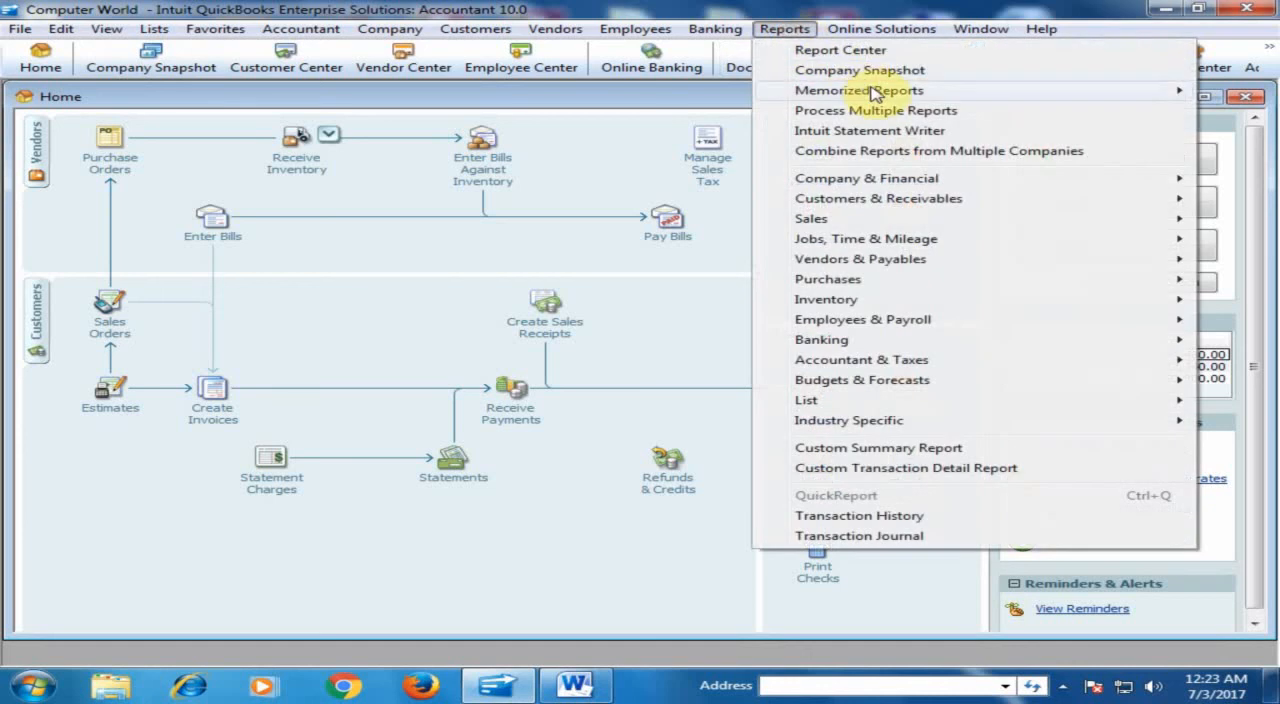
{"action": "mouse_move", "coordinate": [863, 90]}
{"action": "mouse_move", "coordinate": [636, 222]}
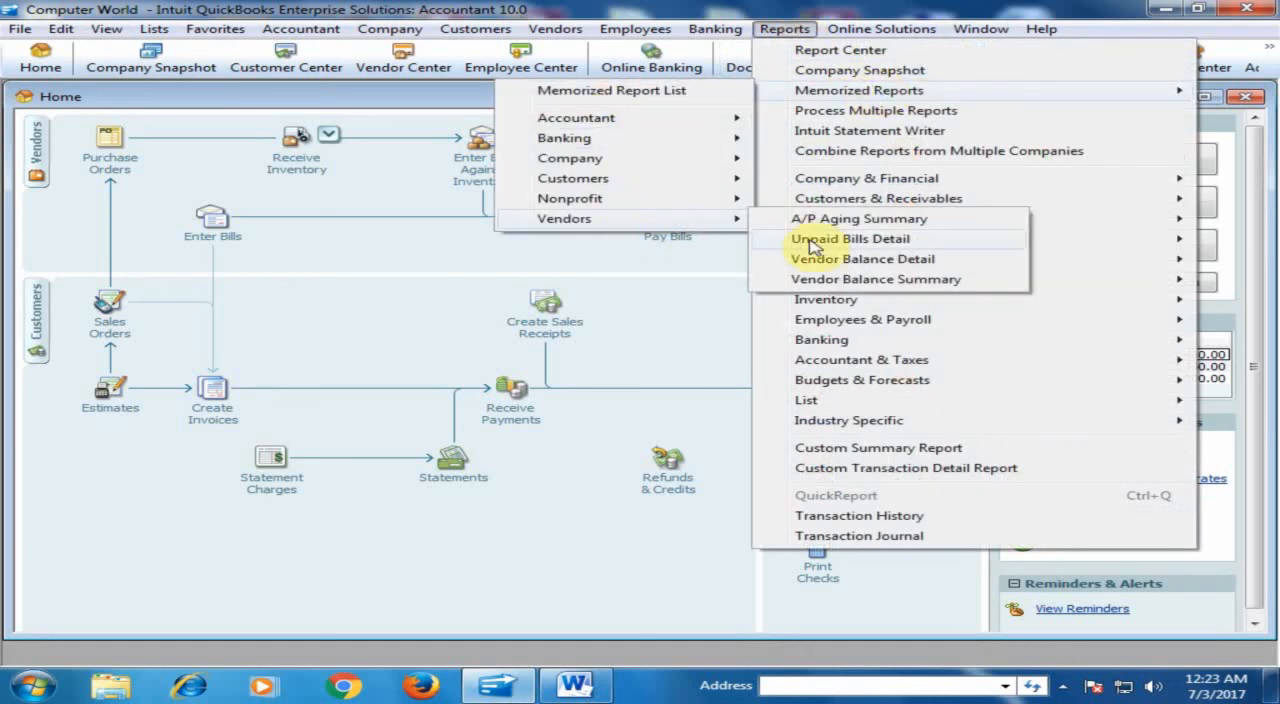
{"action": "left_click", "coordinate": [812, 258]}
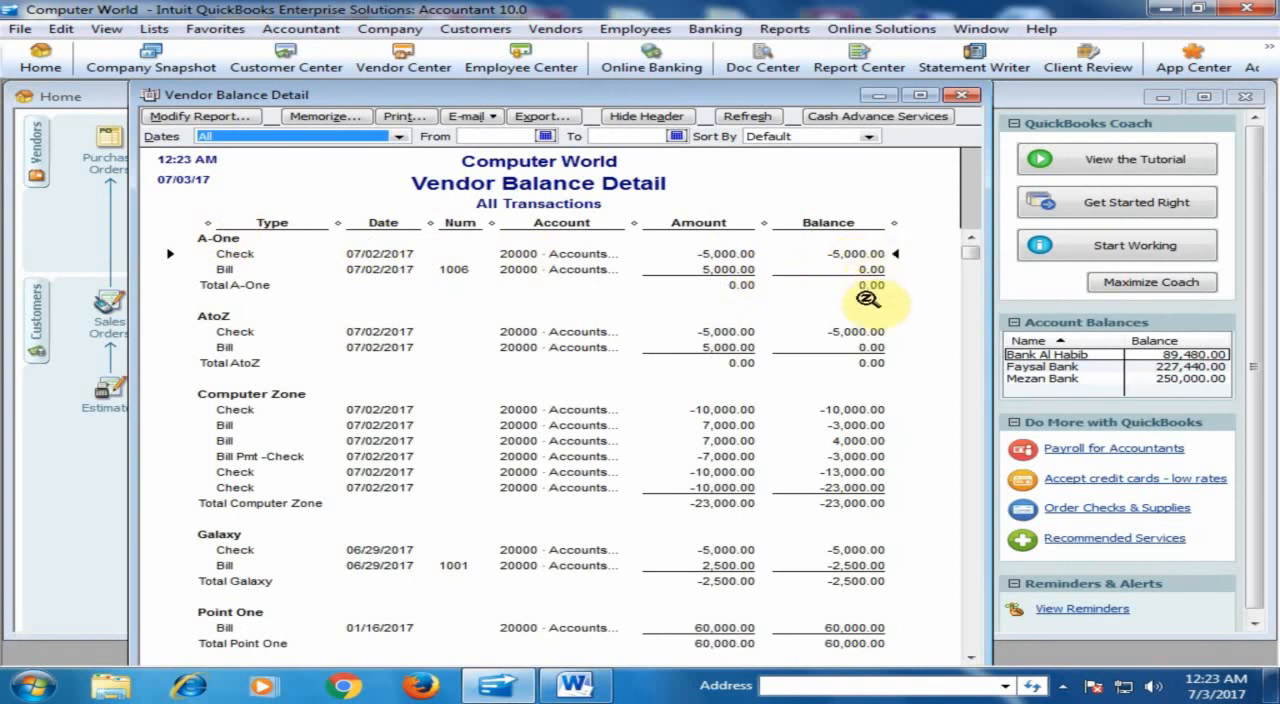
{"action": "left_click", "coordinate": [960, 95]}
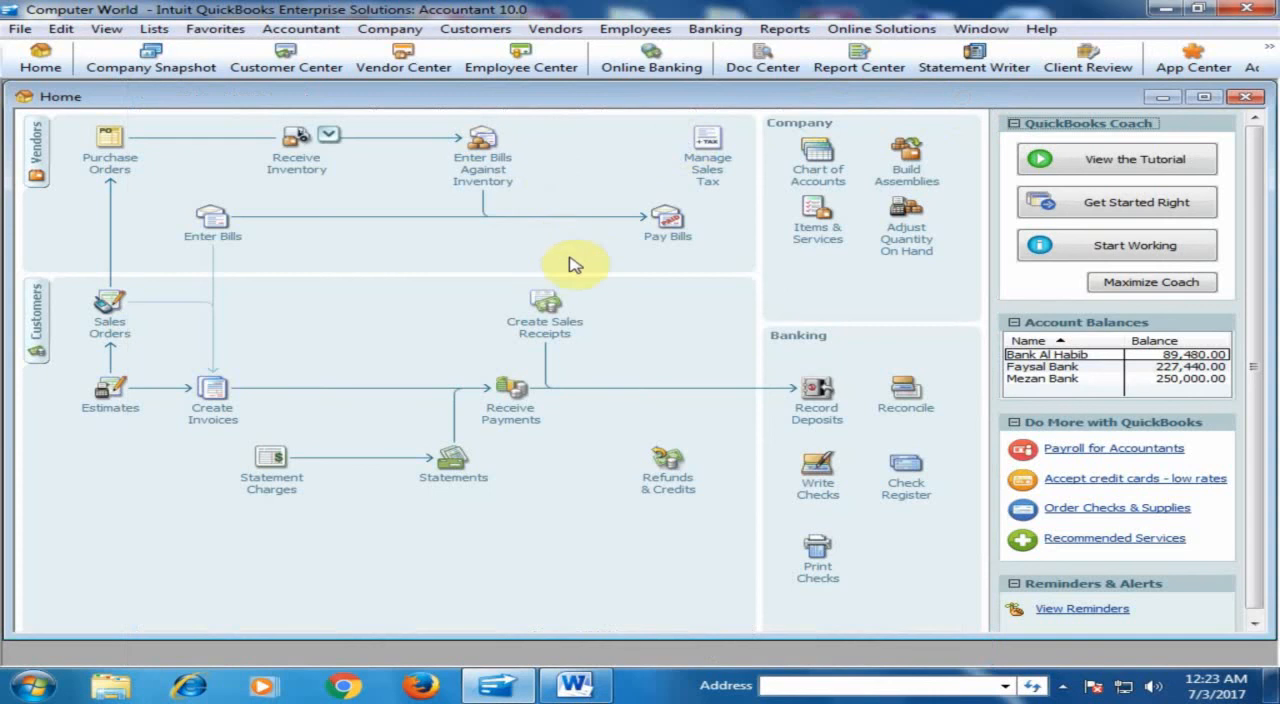
- Review A-One's saved bill 1006 and compare its payment status with the preceding SuperStar bill
{"action": "left_click", "coordinate": [209, 221]}
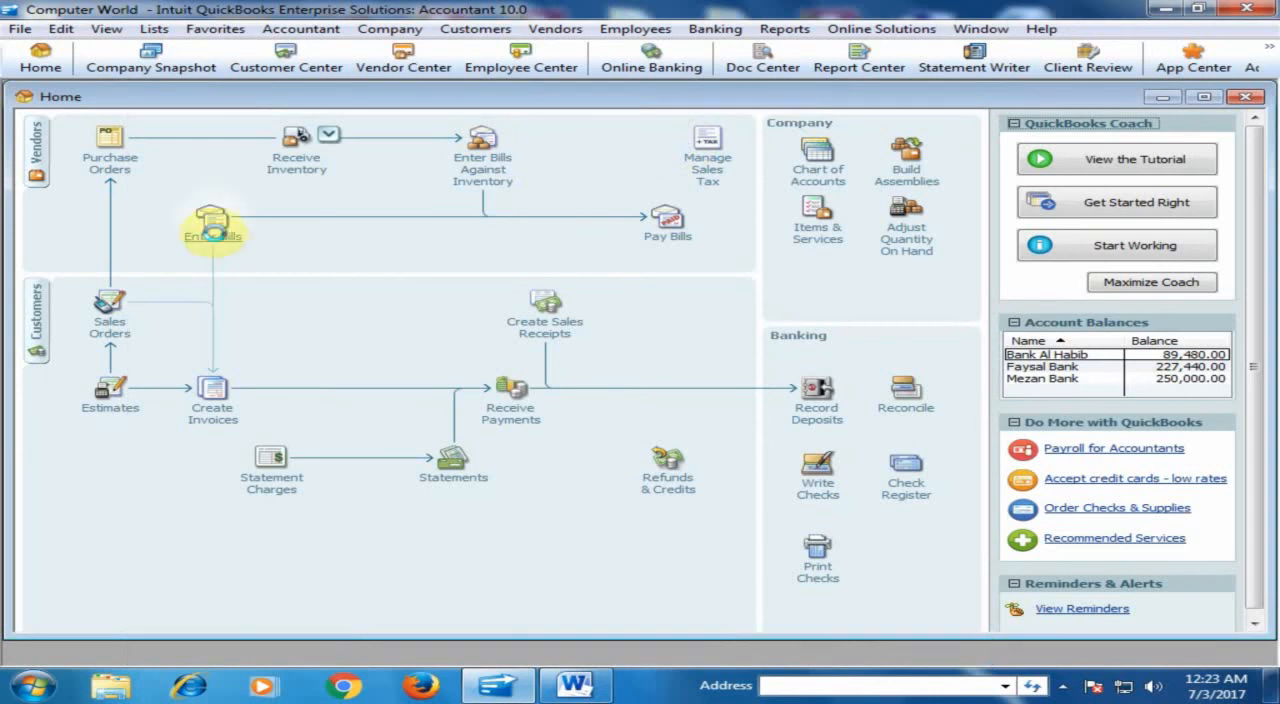
{"action": "left_click", "coordinate": [150, 186]}
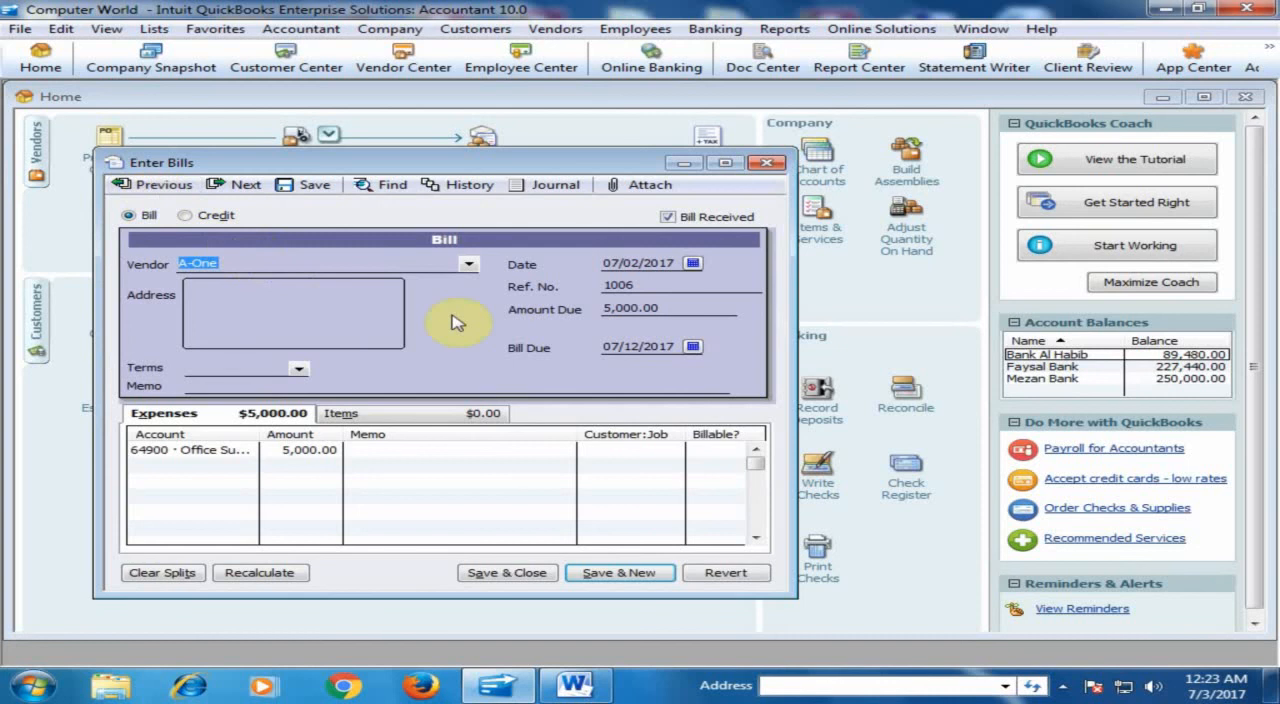
{"action": "left_click", "coordinate": [155, 185]}
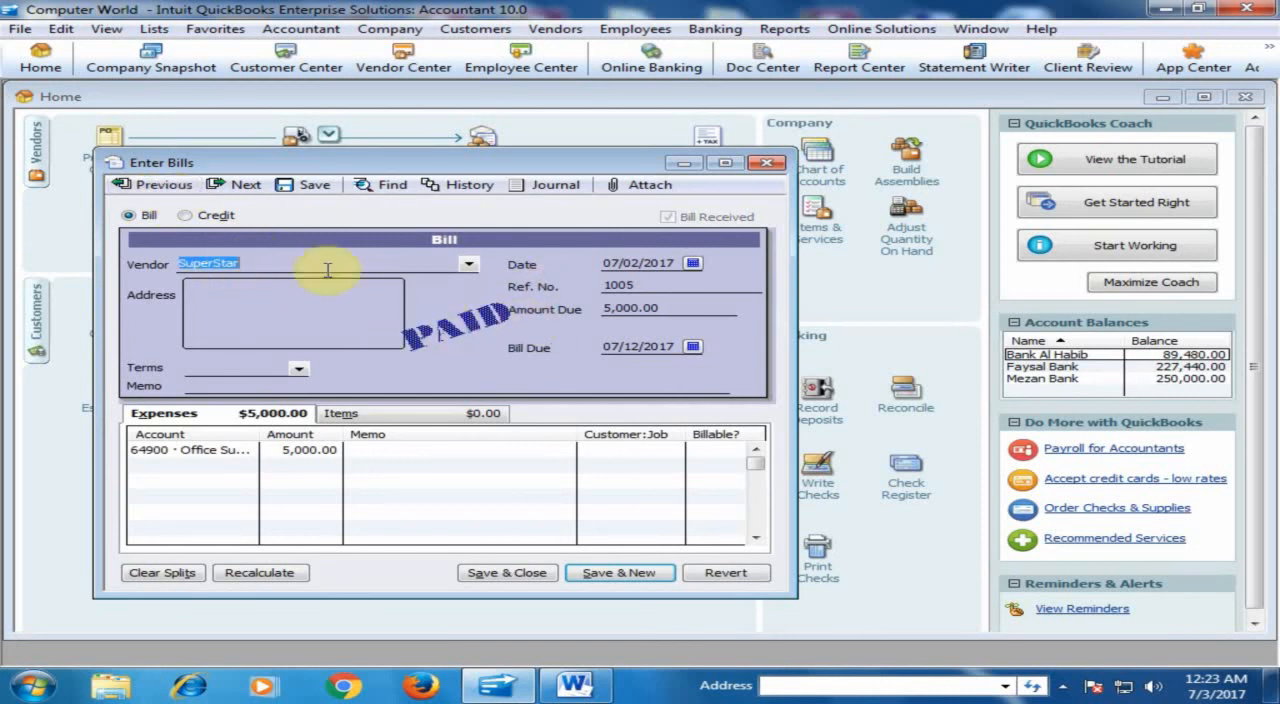
{"action": "left_click", "coordinate": [236, 186]}
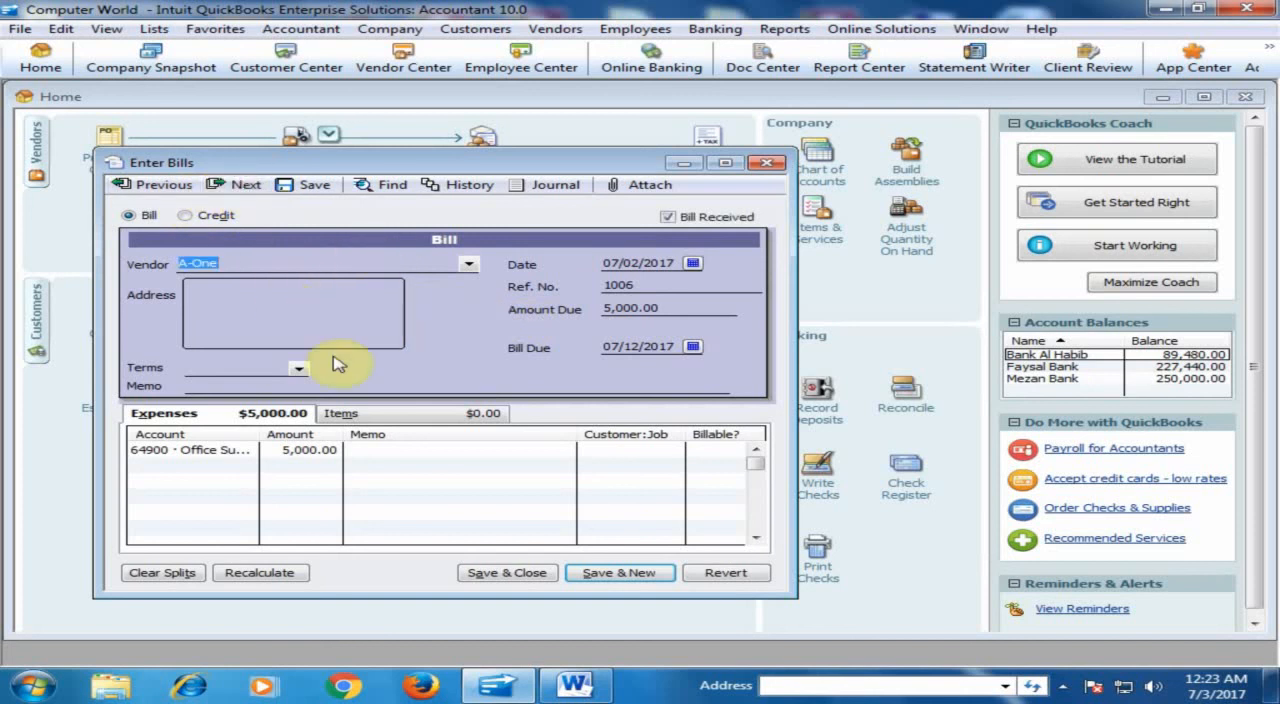
{"action": "left_click", "coordinate": [766, 165]}
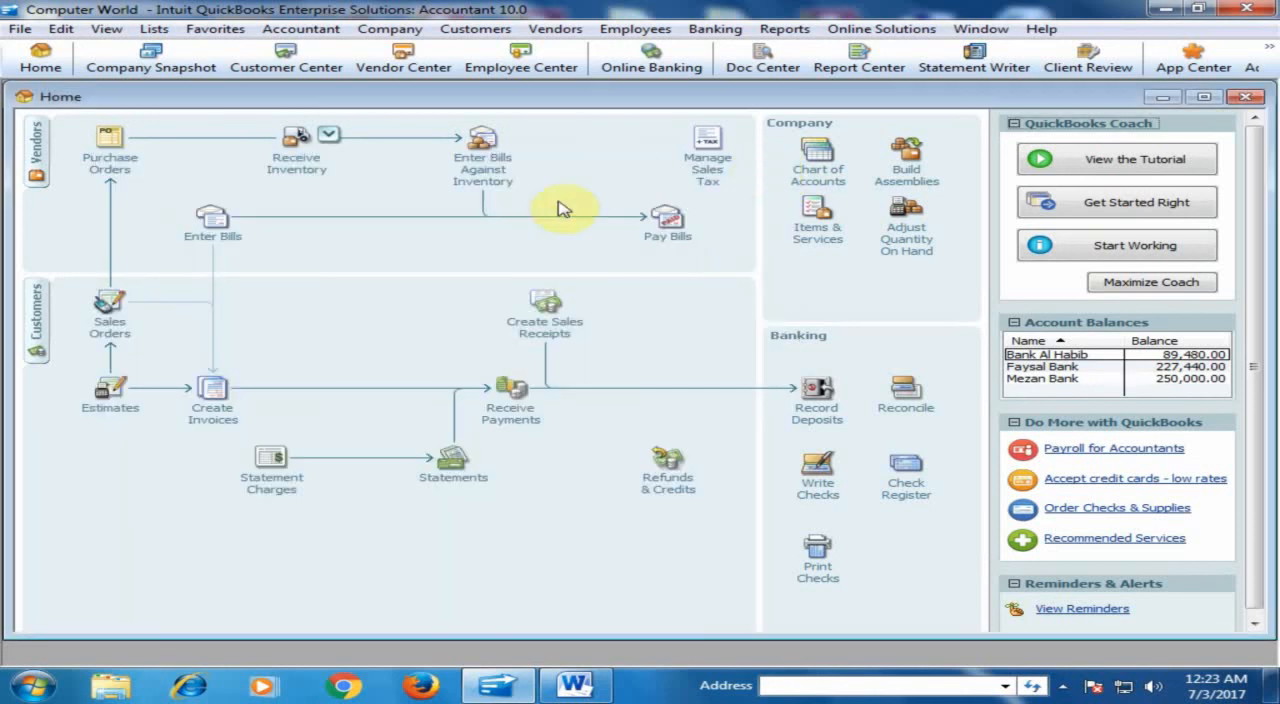
{"action": "left_click", "coordinate": [667, 224]}
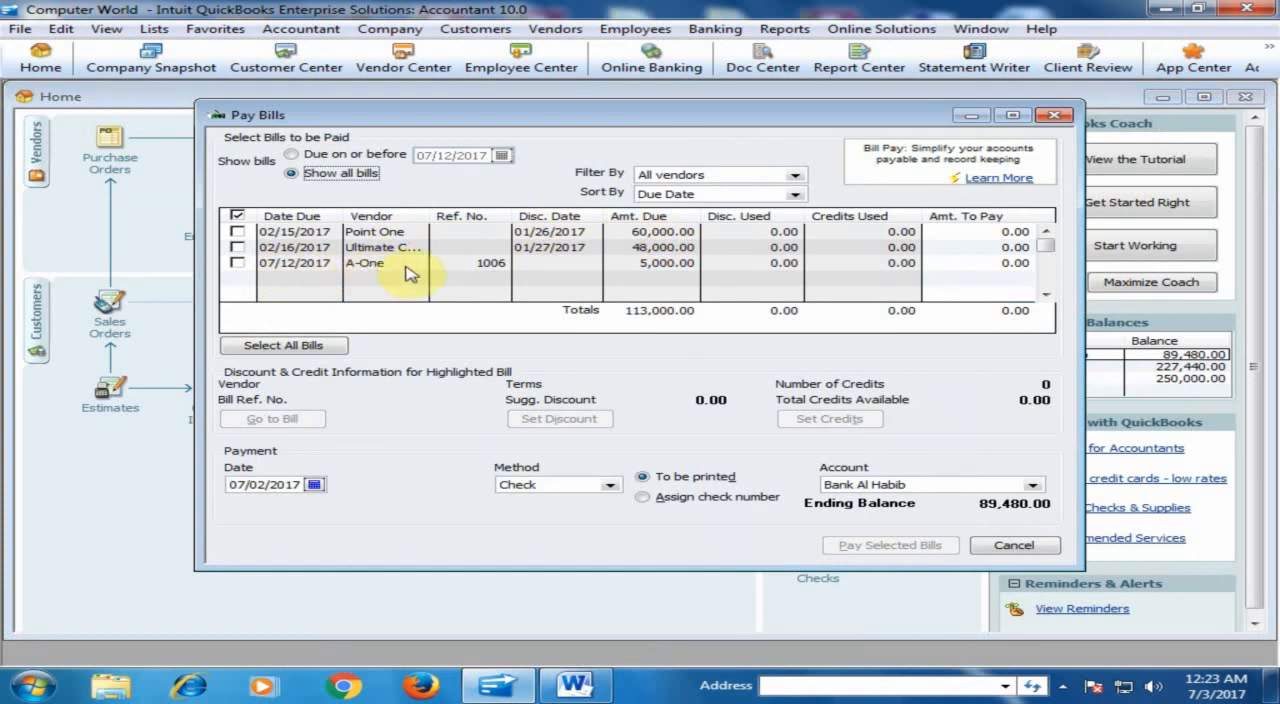
{"action": "left_click", "coordinate": [236, 263]}
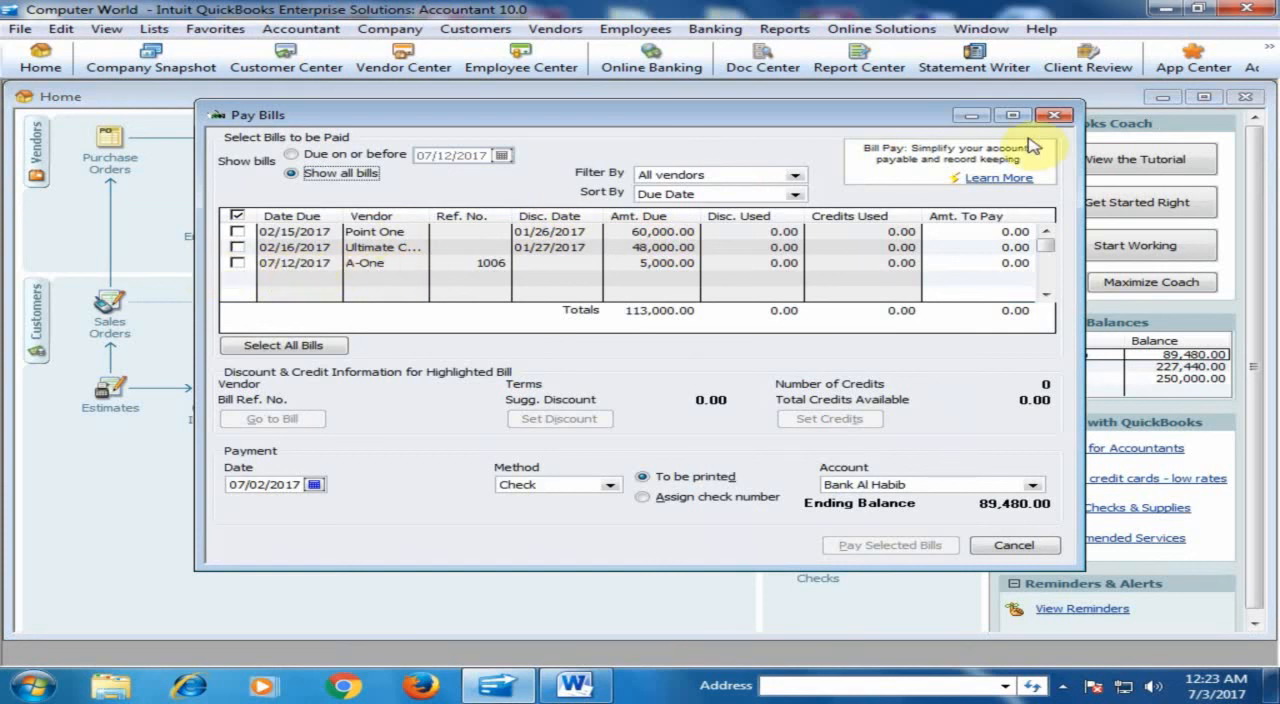
{"action": "left_click", "coordinate": [1054, 115]}
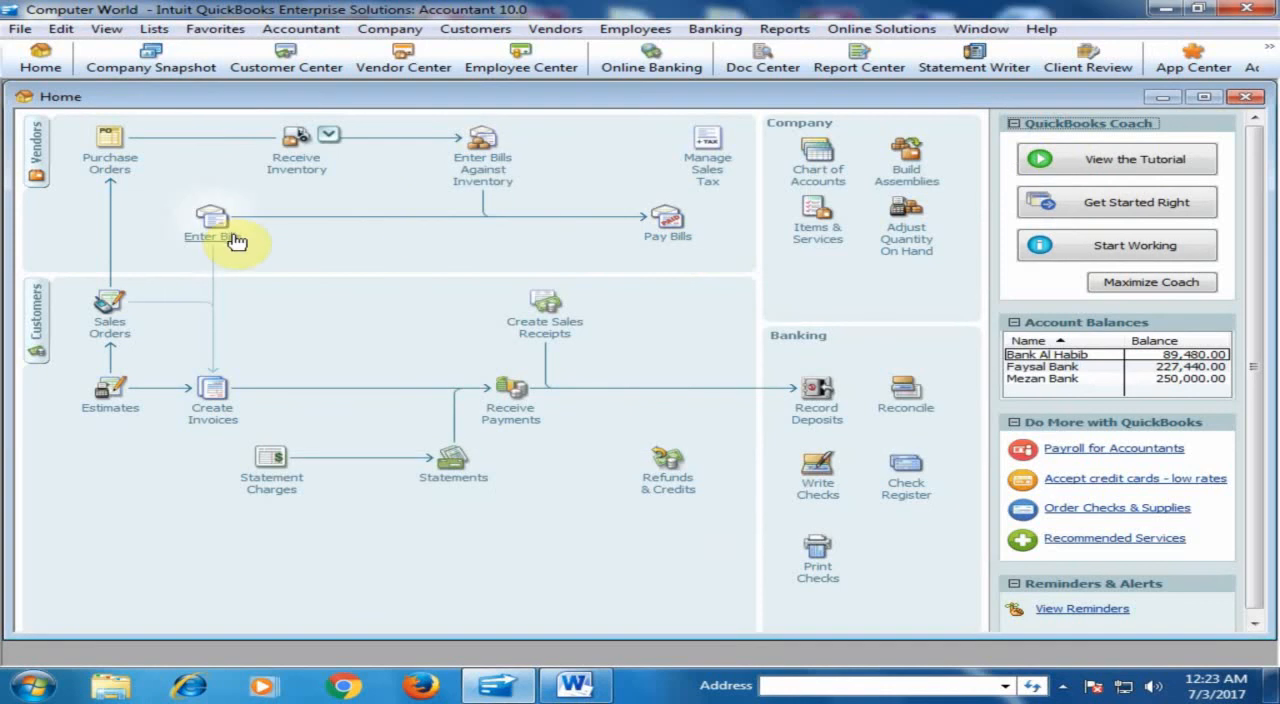
- Select A-One's bill 1006 for payment, apply the vendor's available 5,000.00 credit to it, and pay the selected bill
{"action": "left_click", "coordinate": [674, 236]}
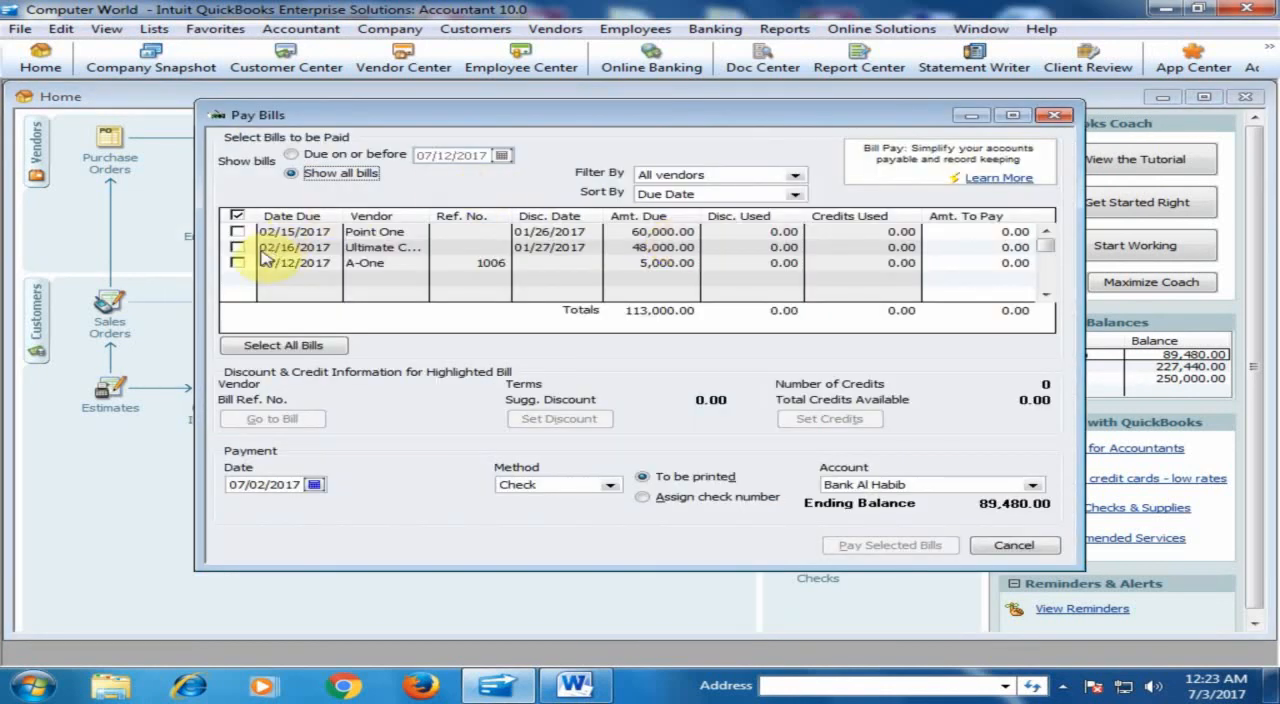
{"action": "left_click", "coordinate": [238, 262]}
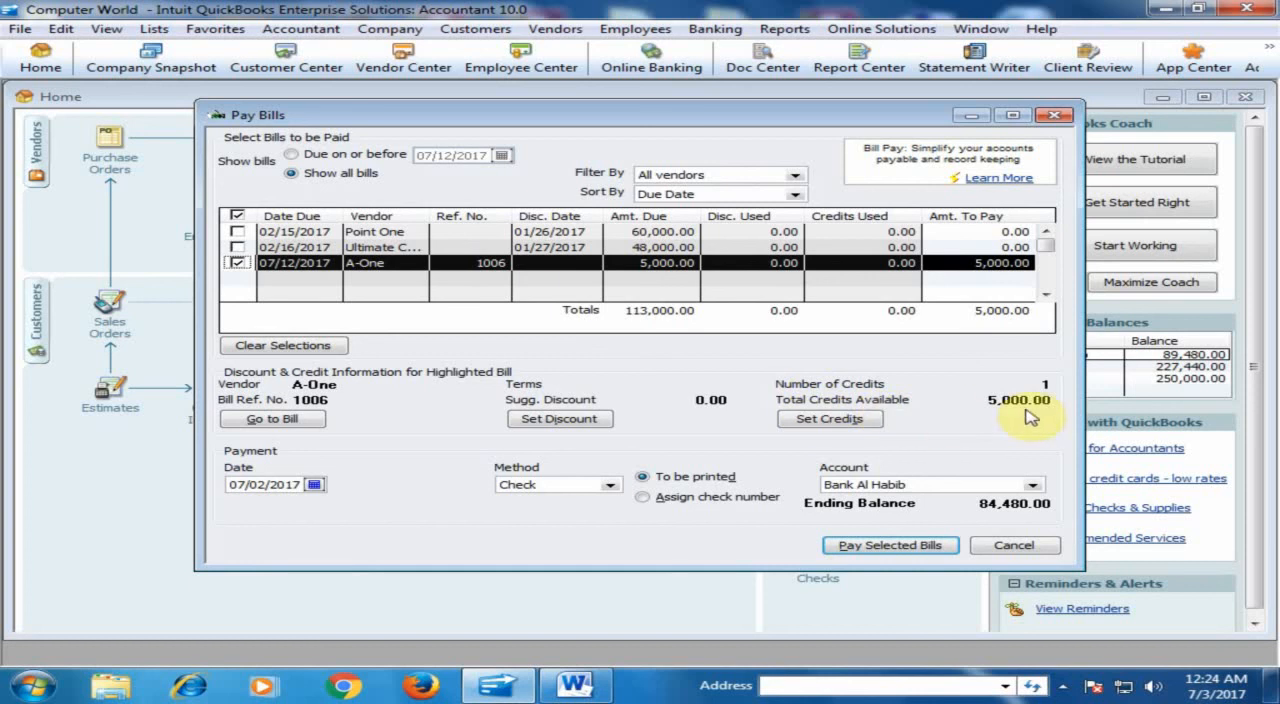
{"action": "left_click", "coordinate": [836, 420]}
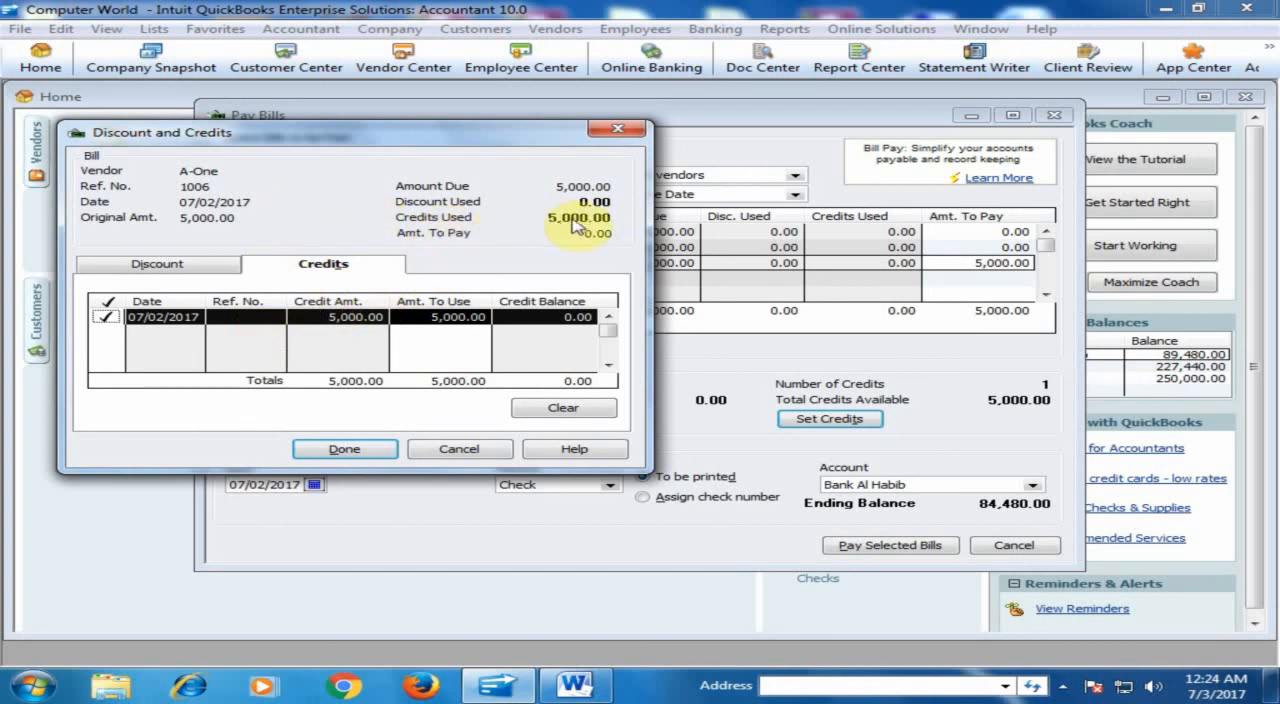
{"action": "left_click", "coordinate": [383, 452]}
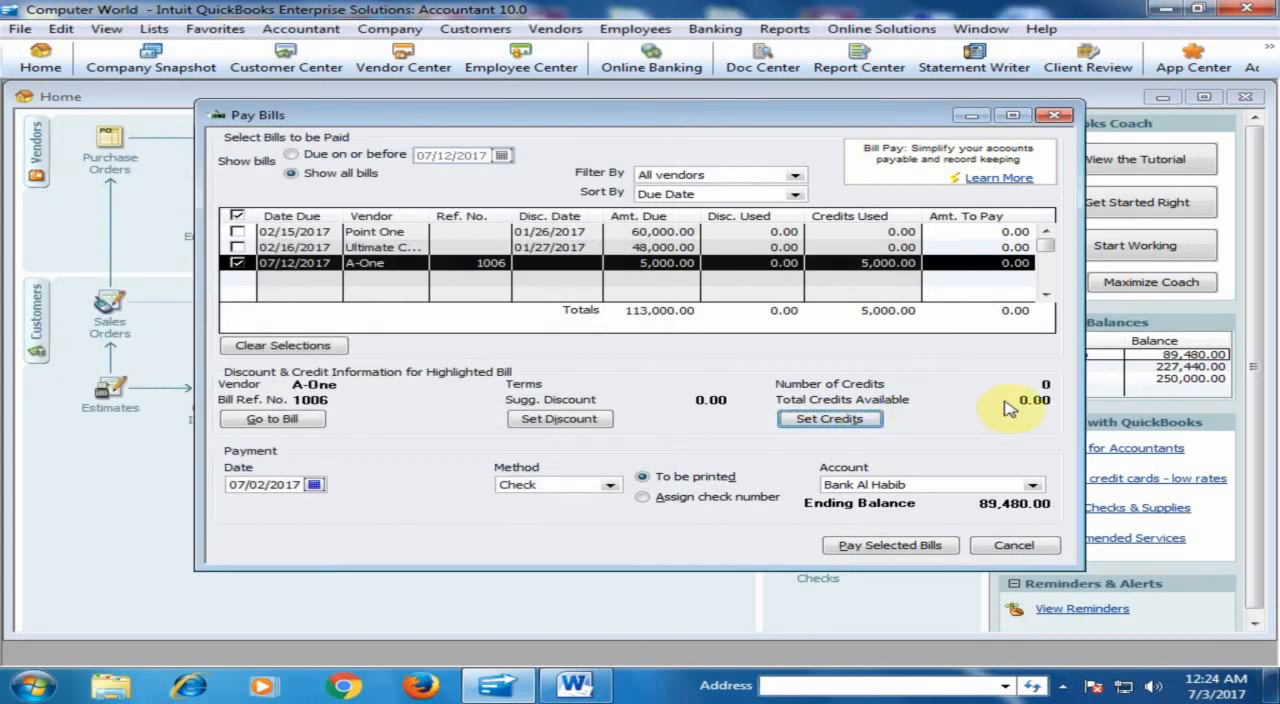
{"action": "left_click", "coordinate": [897, 546]}
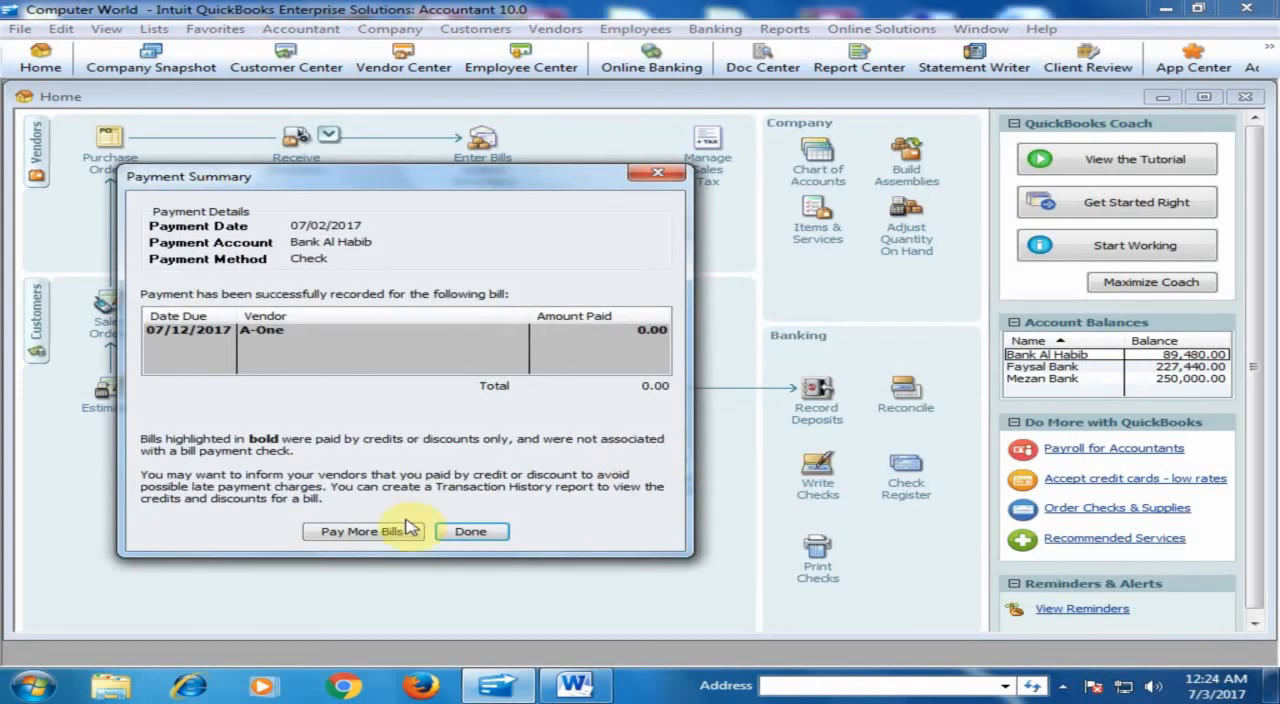
{"action": "left_click", "coordinate": [472, 533]}
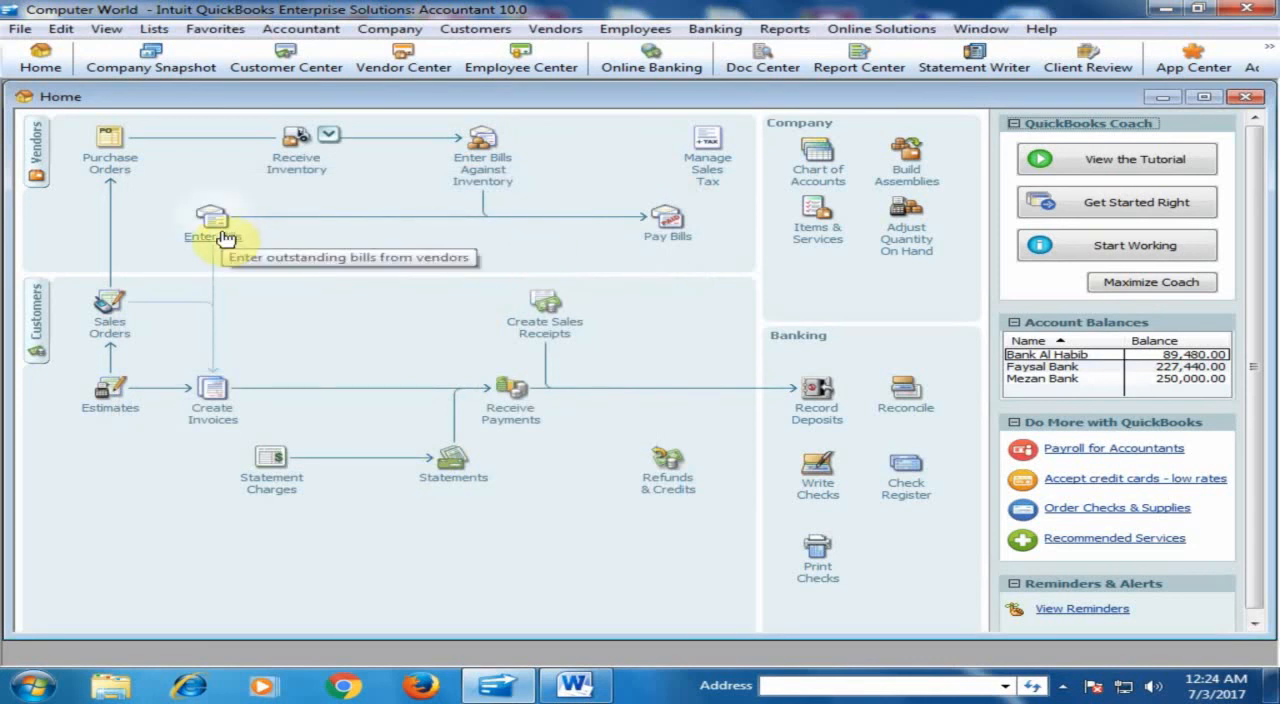
- Check the list of bills left to pay and the payment status of A-One's bill 1006
{"action": "left_click", "coordinate": [662, 225]}
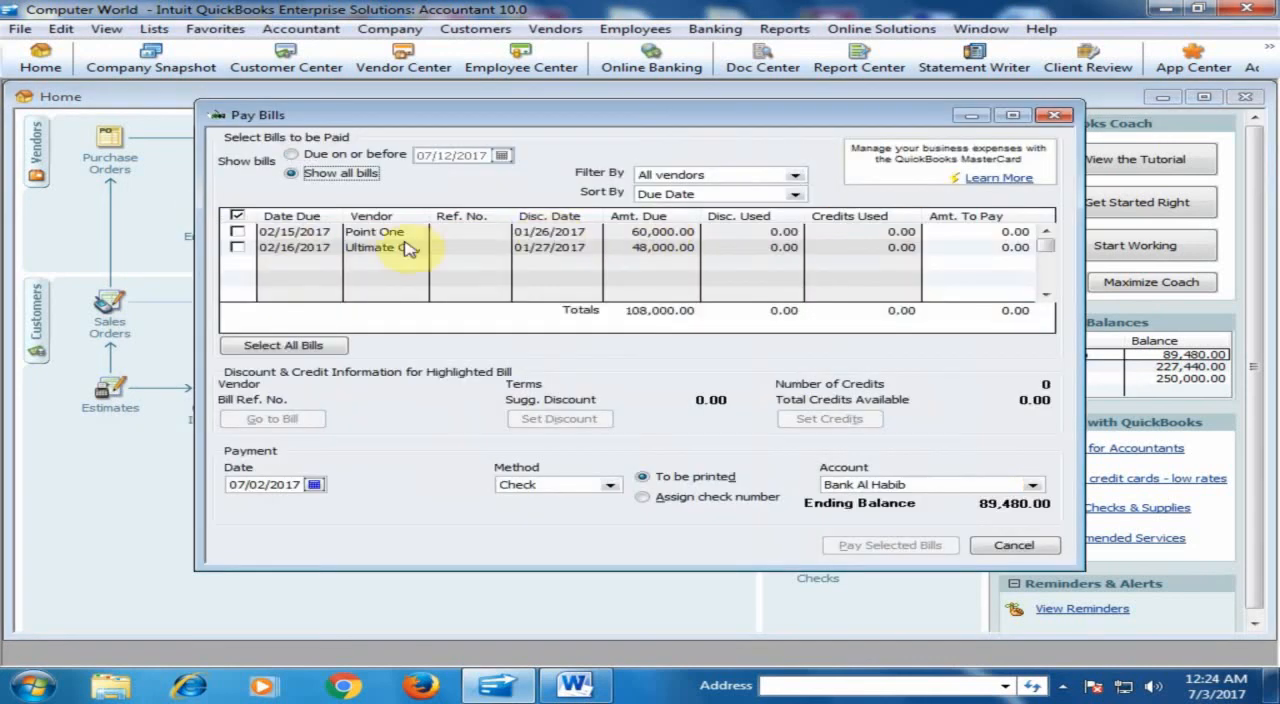
{"action": "left_click", "coordinate": [1054, 115]}
{"action": "left_click", "coordinate": [205, 228]}
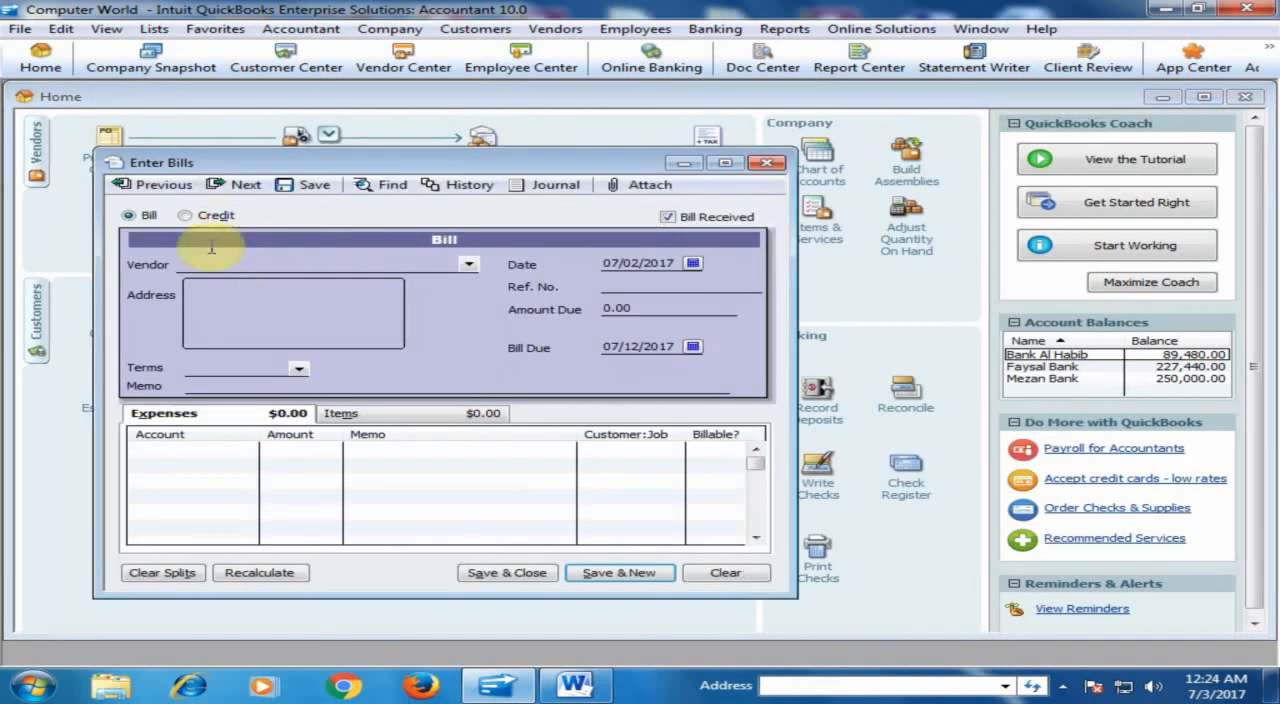
{"action": "left_click", "coordinate": [150, 186]}
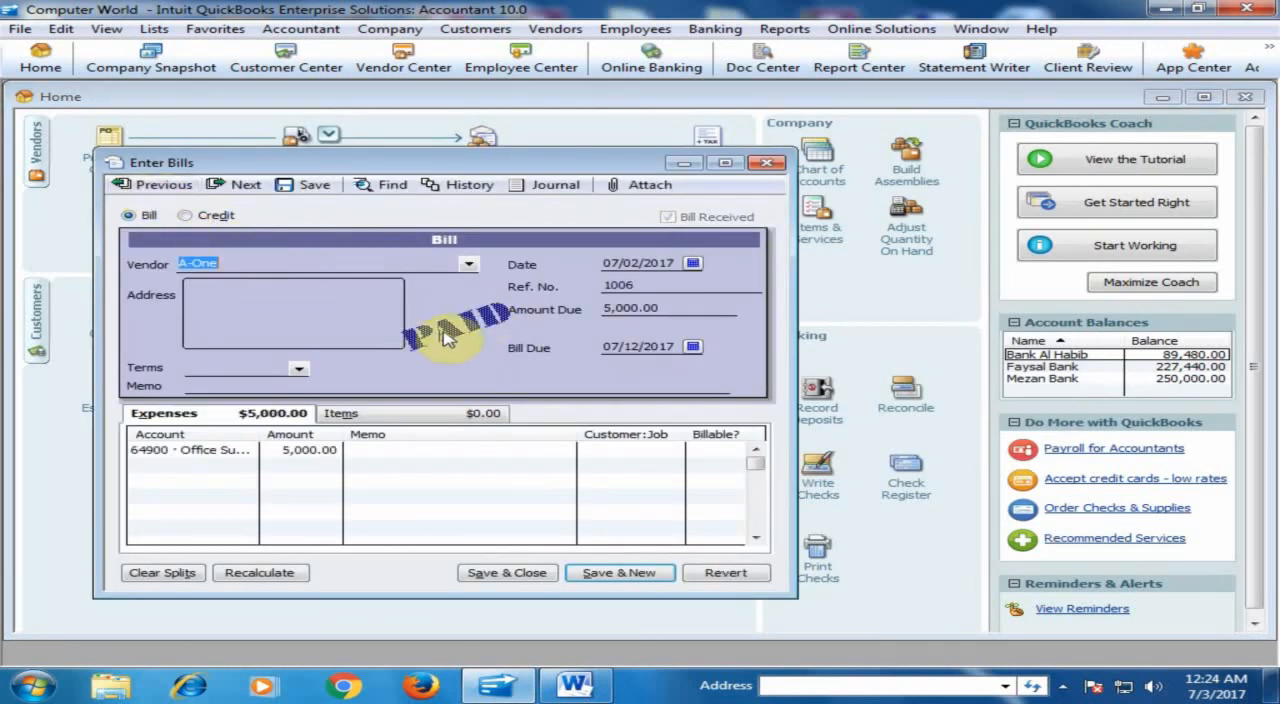
{"action": "left_click", "coordinate": [766, 163]}
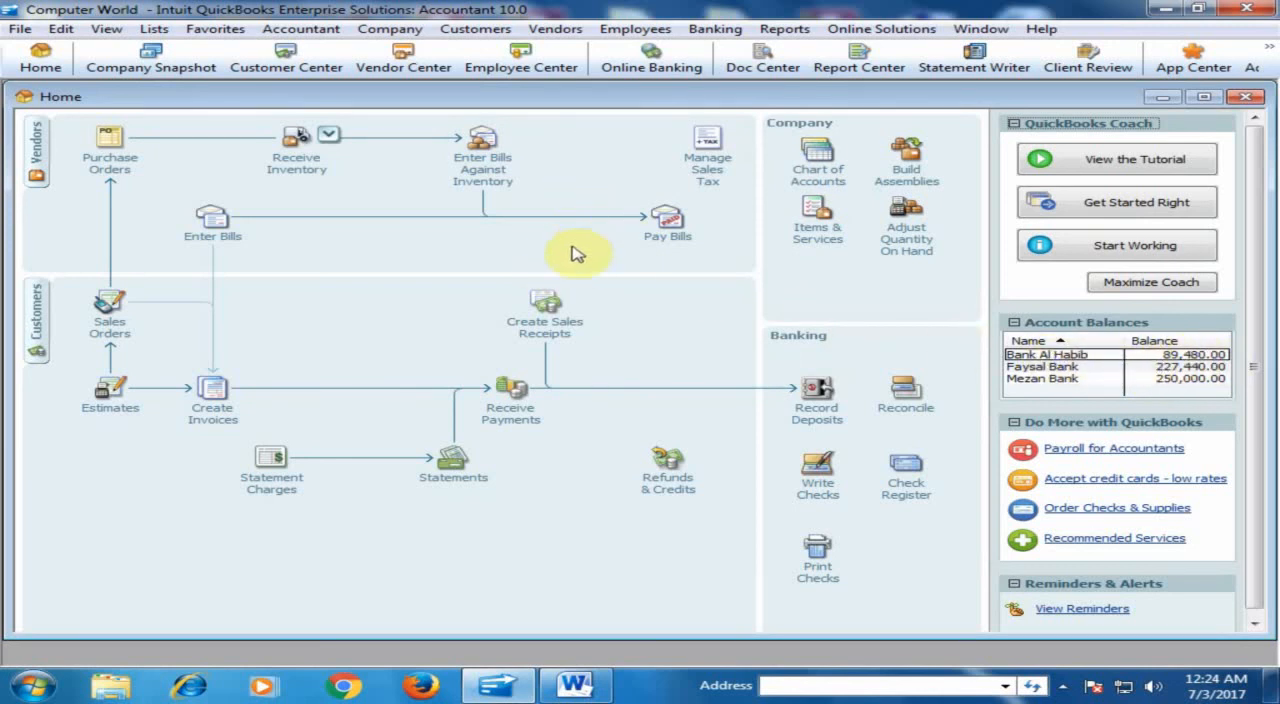
- Check A-One's balance in the Vendor Center and return to the Home page
{"action": "left_click", "coordinate": [35, 138]}
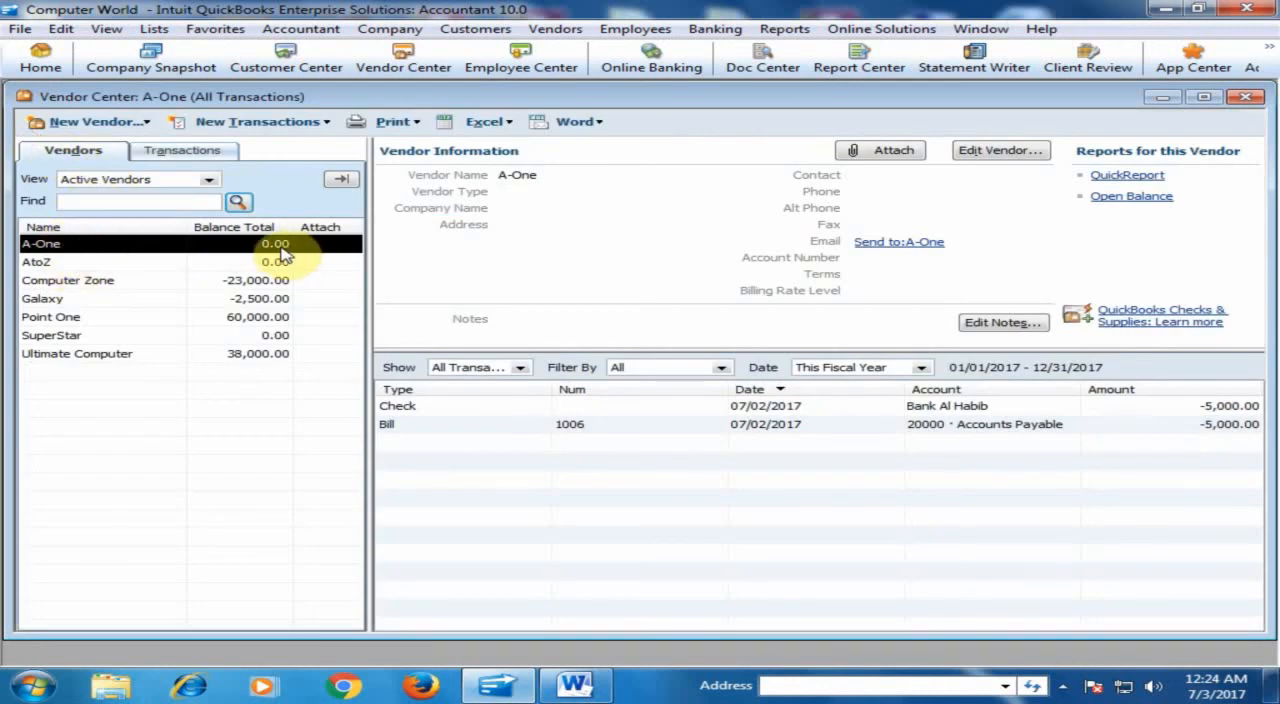
{"action": "left_click", "coordinate": [41, 58]}
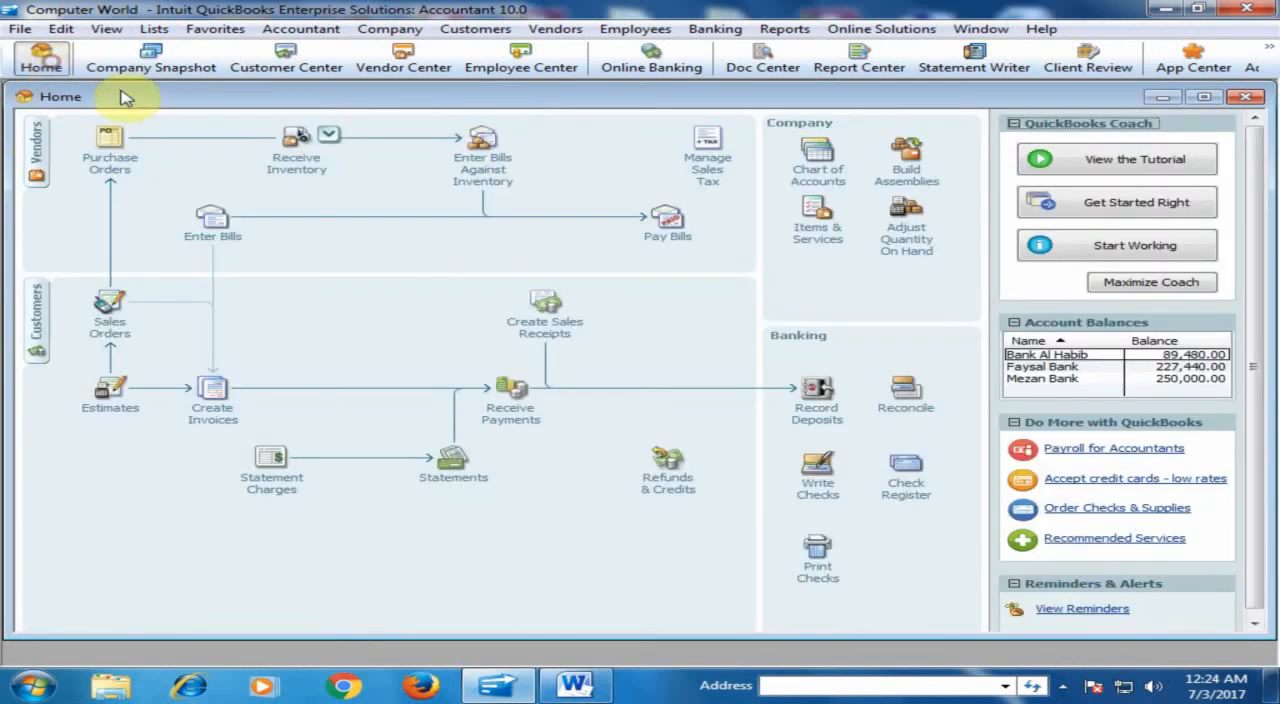